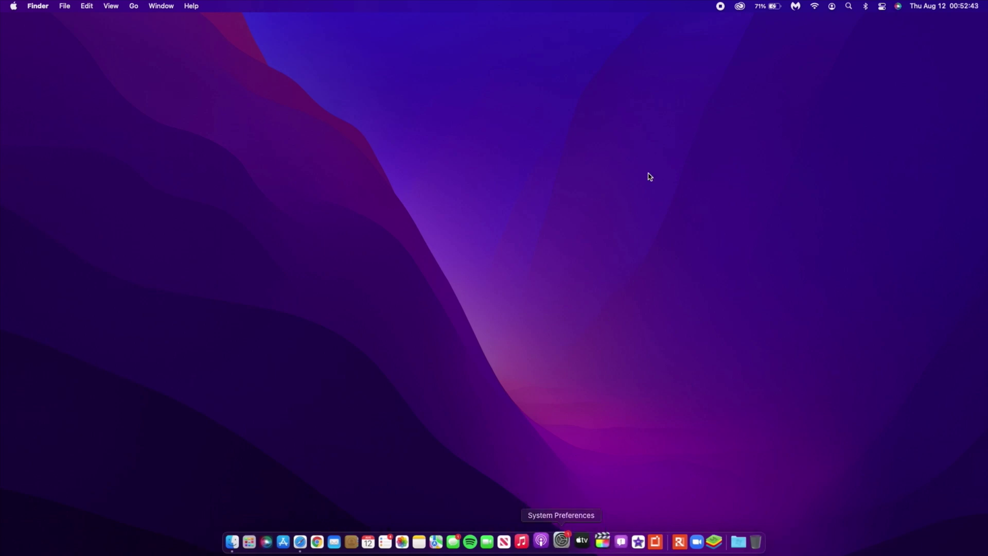
Open Software Update in System Preferences and move its window lower on screen
{"action": "left_click", "coordinate": [958, 10]}
{"action": "left_click", "coordinate": [668, 166]}
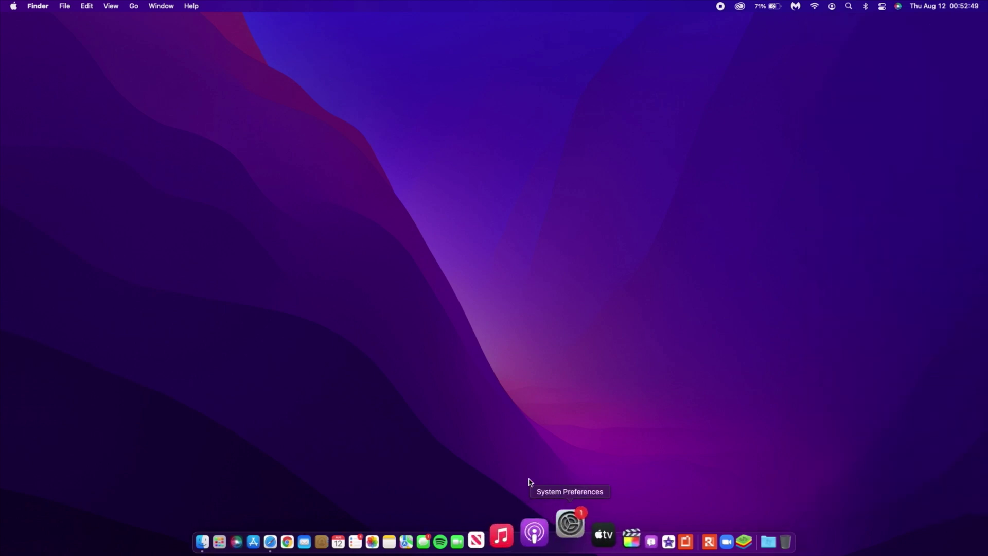
{"action": "left_click", "coordinate": [569, 522]}
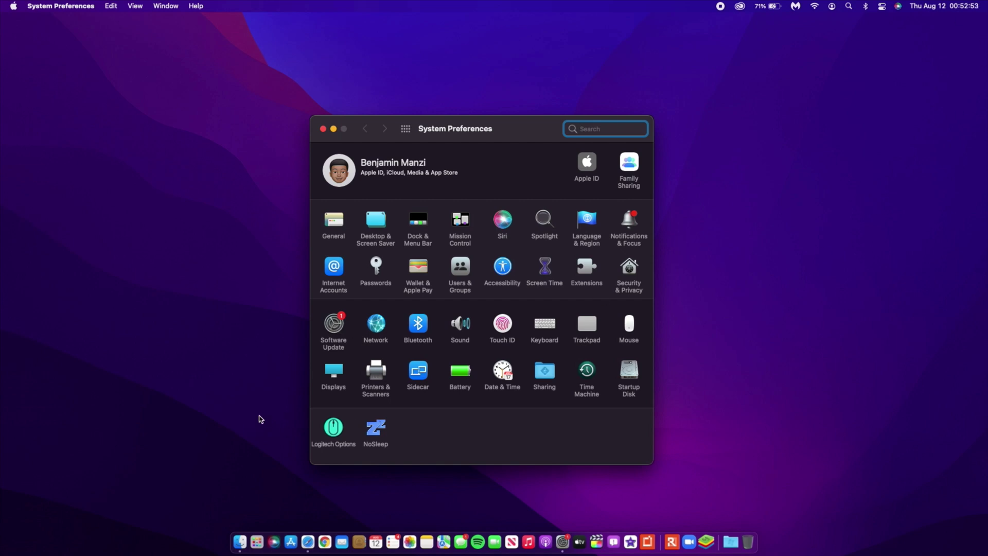
{"action": "left_click", "coordinate": [334, 324]}
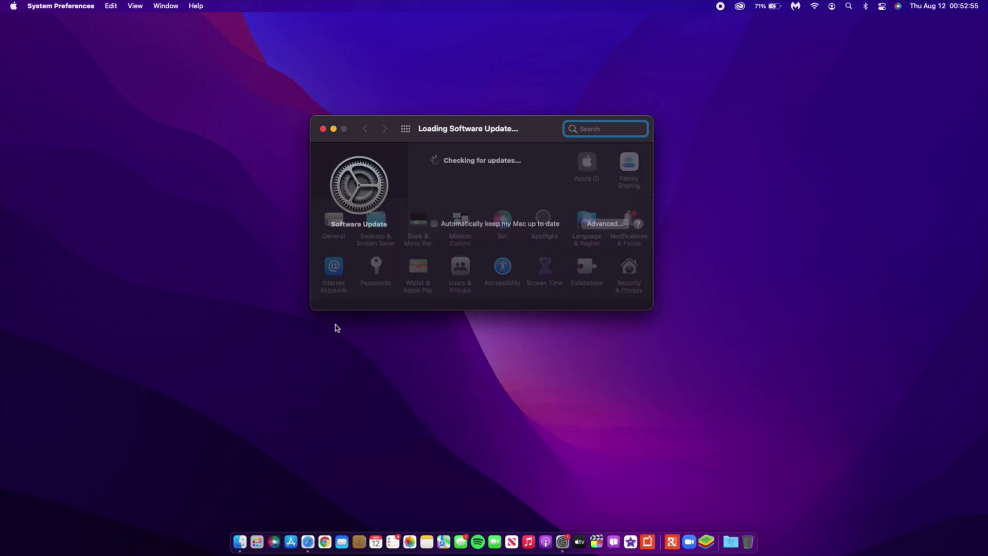
{"action": "left_click_drag", "start_coordinate": [492, 137], "coordinate": [480, 221]}
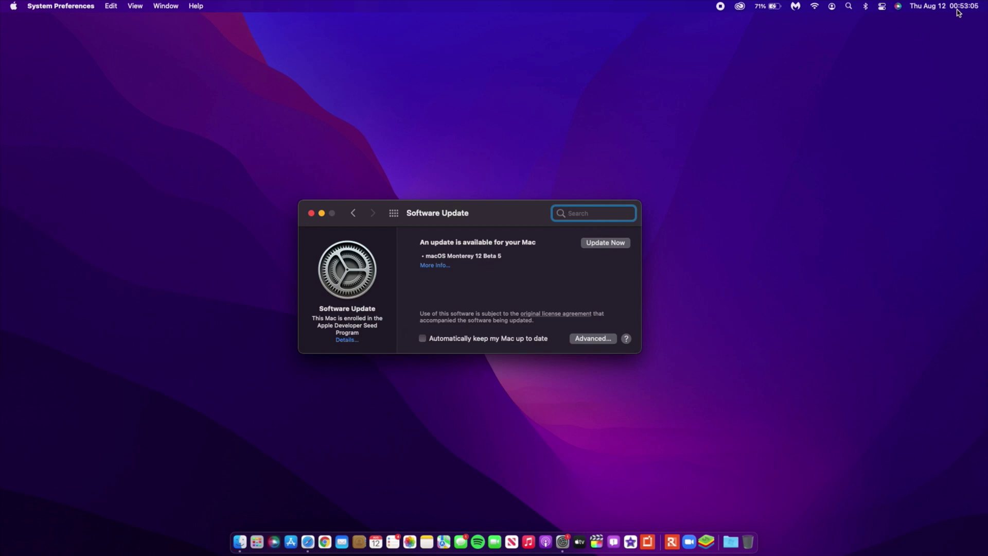
Scroll through the Notification Center widgets, view the beta seed details unchanged, and open the Beta 5 info
{"action": "left_click", "coordinate": [931, 10]}
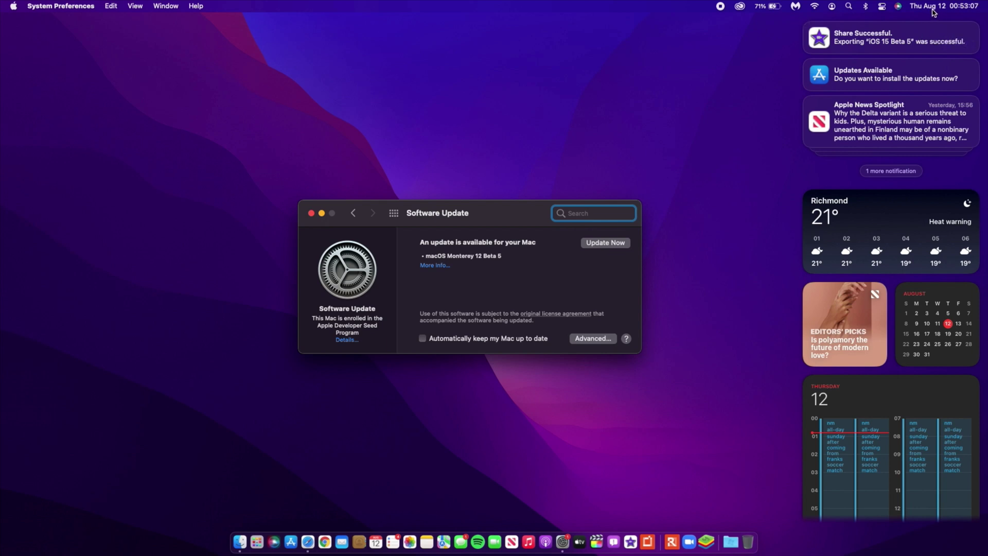
{"action": "scroll", "coordinate": [919, 311], "scroll_direction": "down", "scroll_amount": 3}
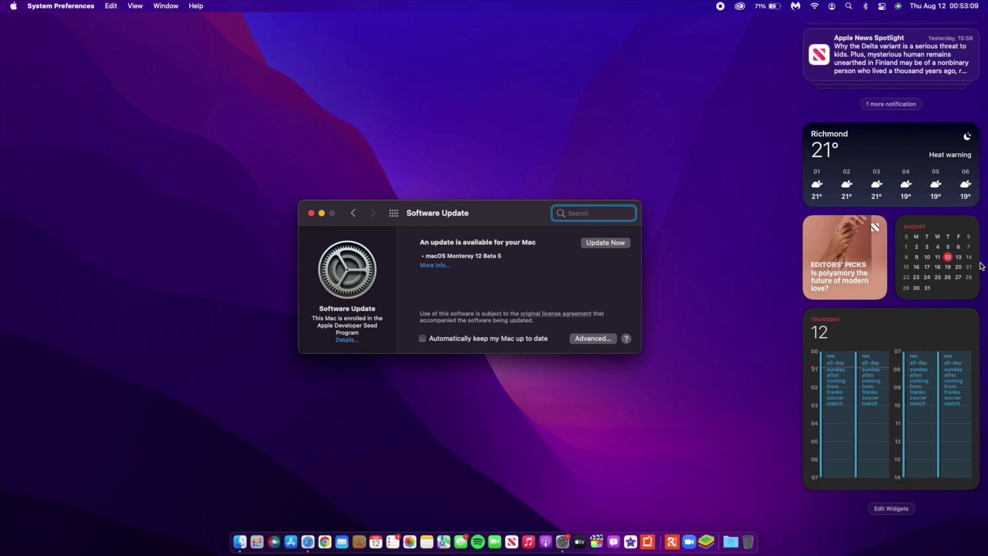
{"action": "left_click", "coordinate": [374, 348]}
{"action": "left_click", "coordinate": [348, 340]}
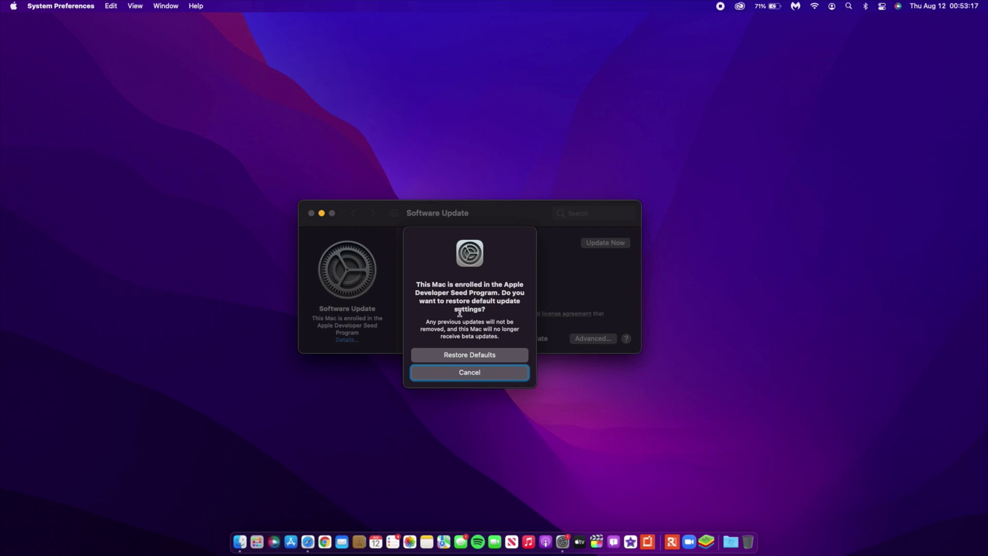
{"action": "left_click", "coordinate": [459, 379]}
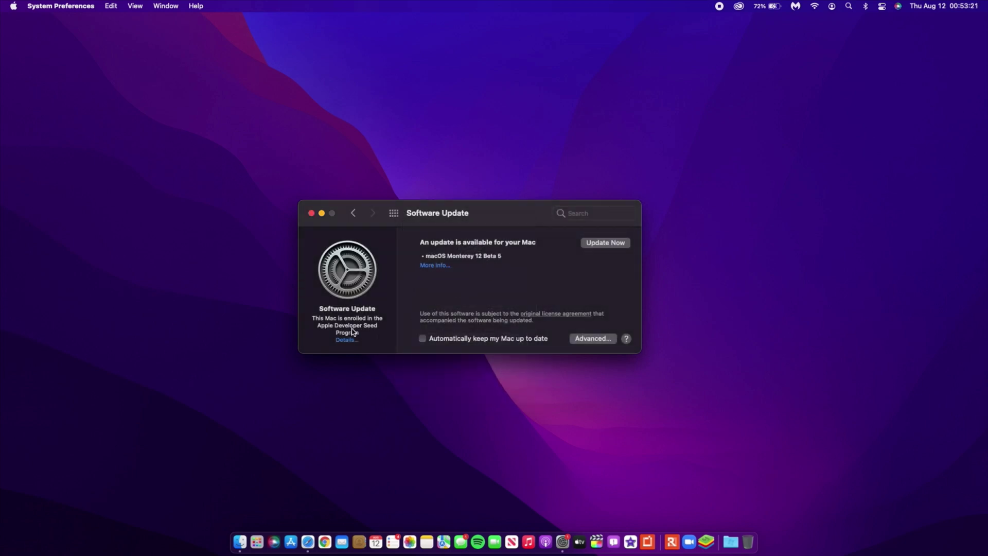
{"action": "left_click", "coordinate": [435, 265]}
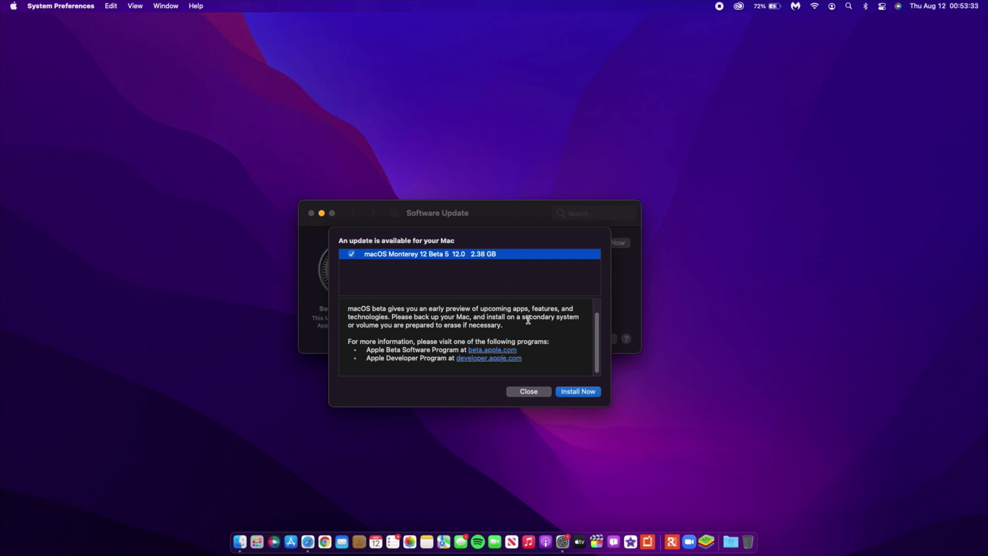
Install macOS Monterey 12 Beta 5 and accept the license to start the download
{"action": "scroll", "coordinate": [561, 354], "scroll_direction": "up", "scroll_amount": 2}
{"action": "scroll", "coordinate": [506, 354], "scroll_direction": "down", "scroll_amount": 1}
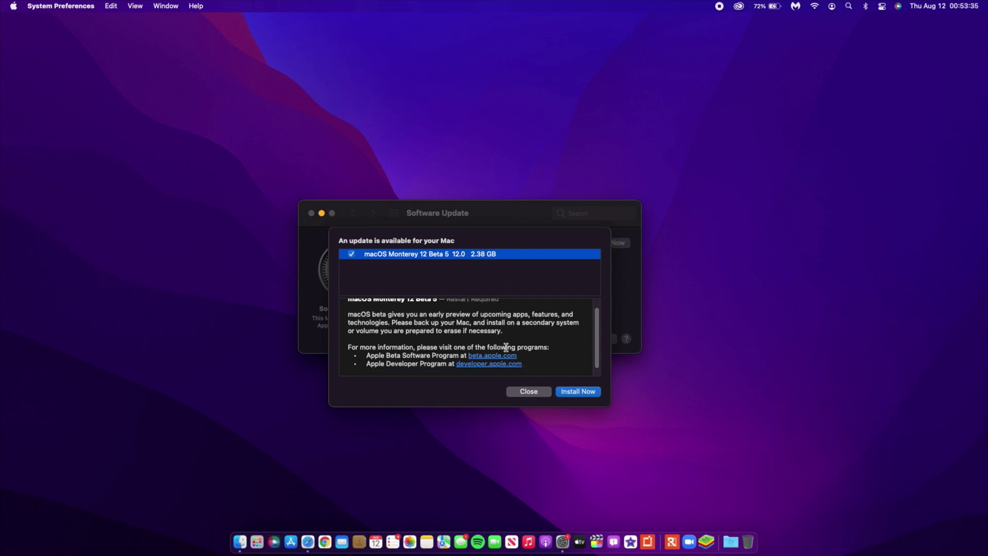
{"action": "left_click", "coordinate": [580, 392]}
{"action": "left_click", "coordinate": [597, 457]}
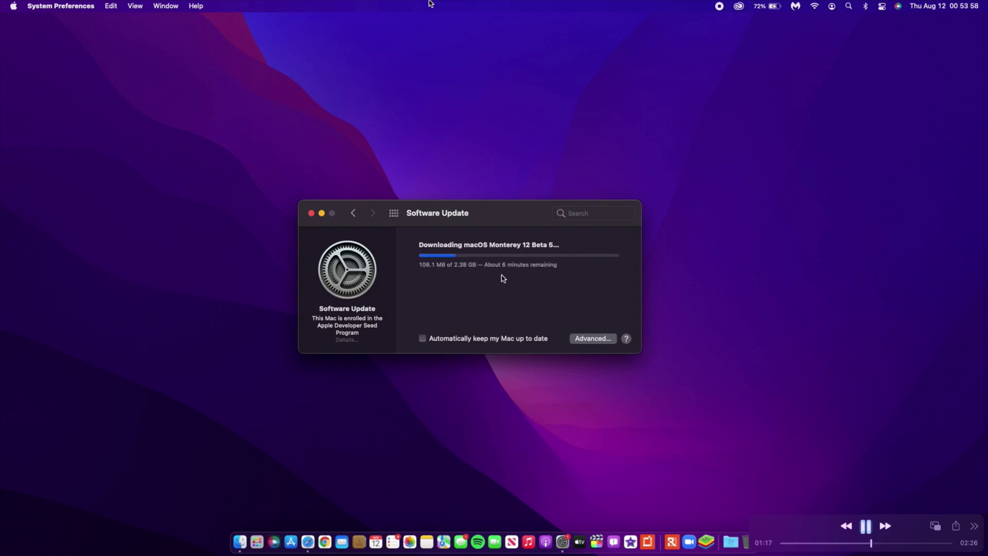
Exit QuickTime full-screen playback and bring Safari to the front
{"action": "mouse_move", "coordinate": [430, 3]}
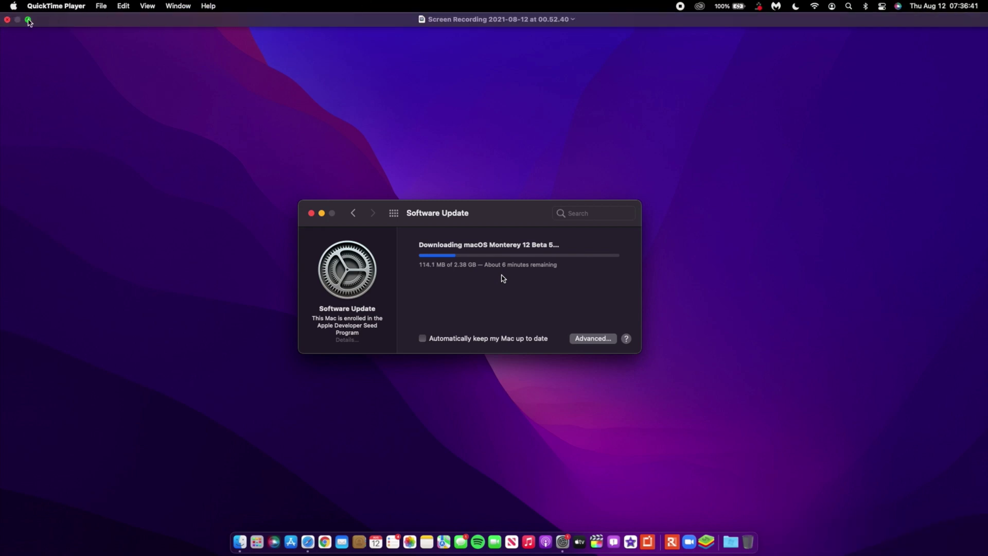
{"action": "left_click", "coordinate": [28, 21]}
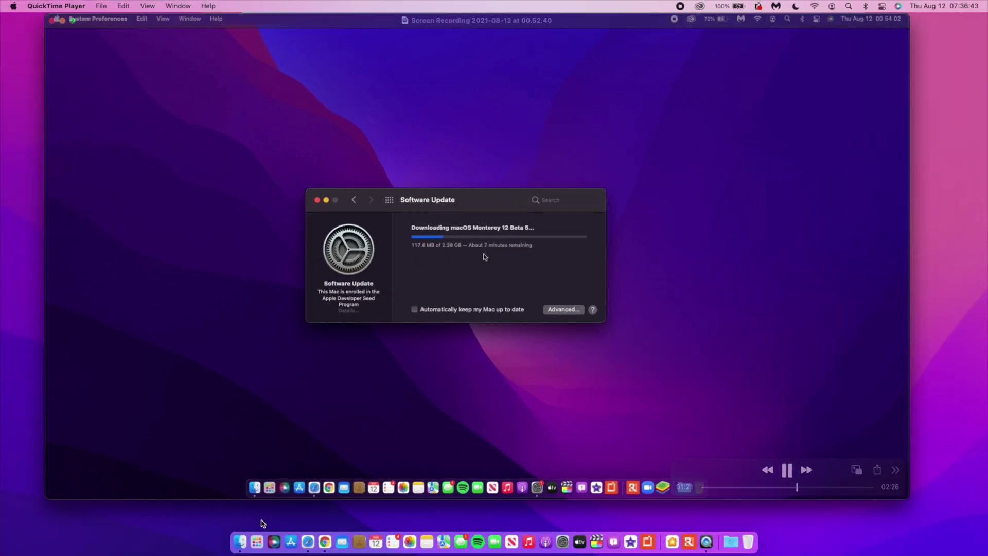
{"action": "left_click", "coordinate": [309, 541]}
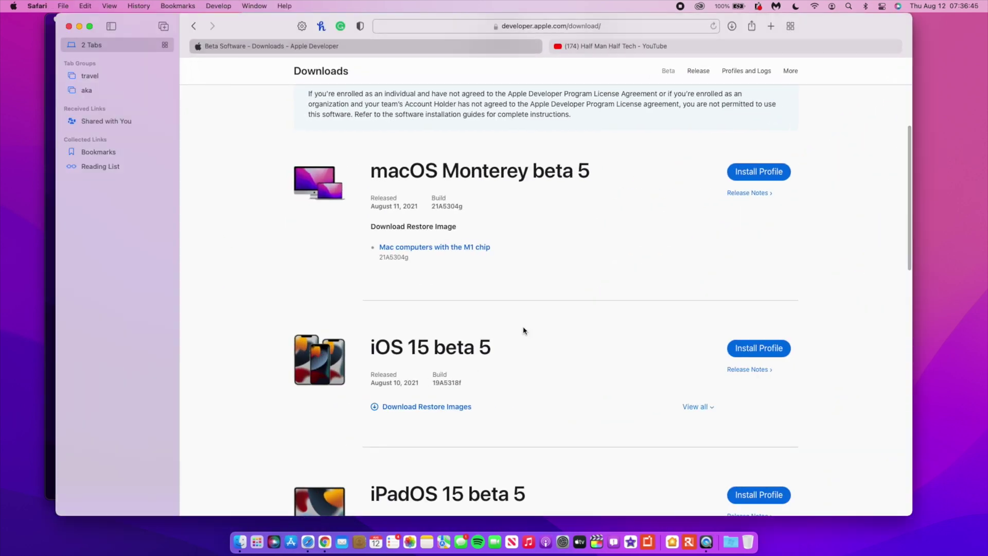
{"action": "left_click", "coordinate": [649, 46]}
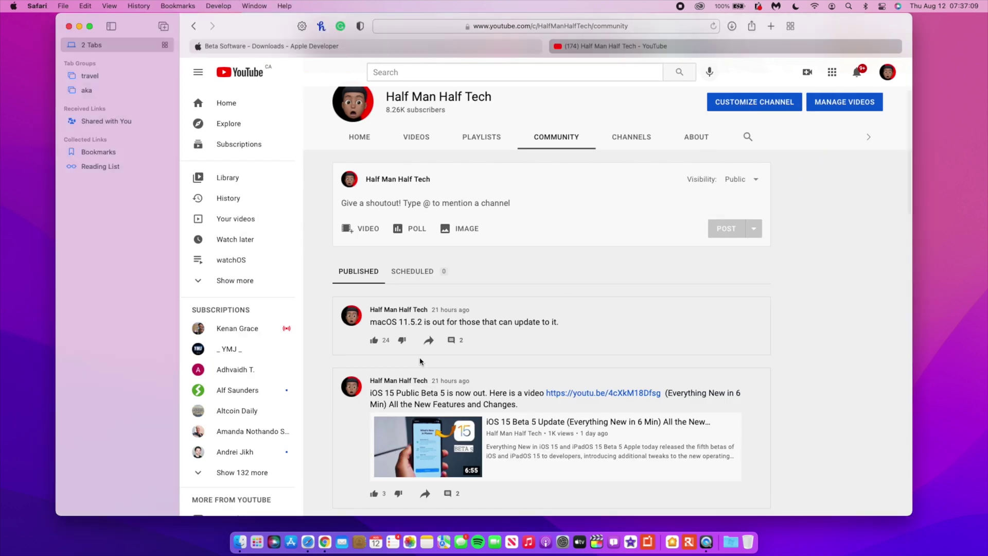
{"action": "key", "text": "ctrl+shift+Tab"}
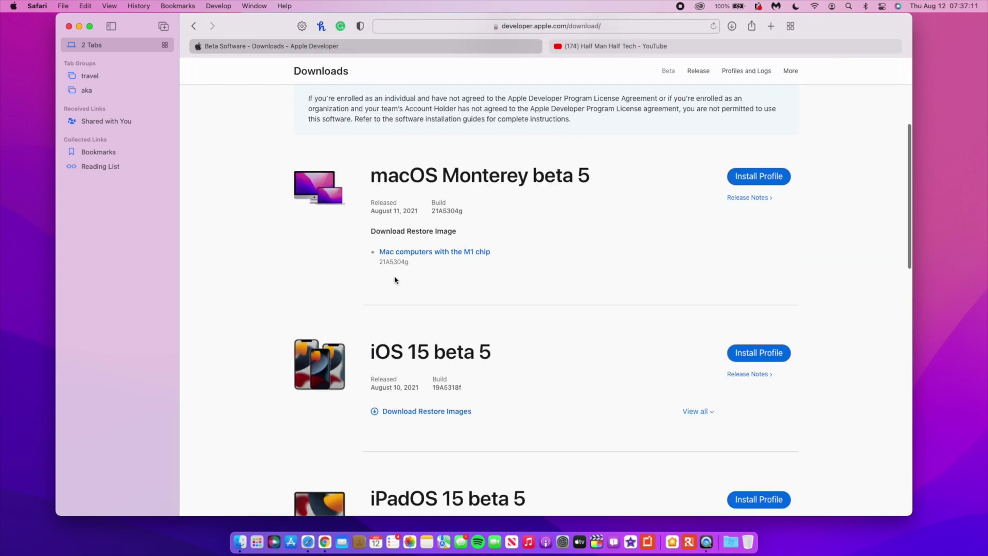
{"action": "scroll", "coordinate": [395, 280], "scroll_direction": "up", "scroll_amount": 5}
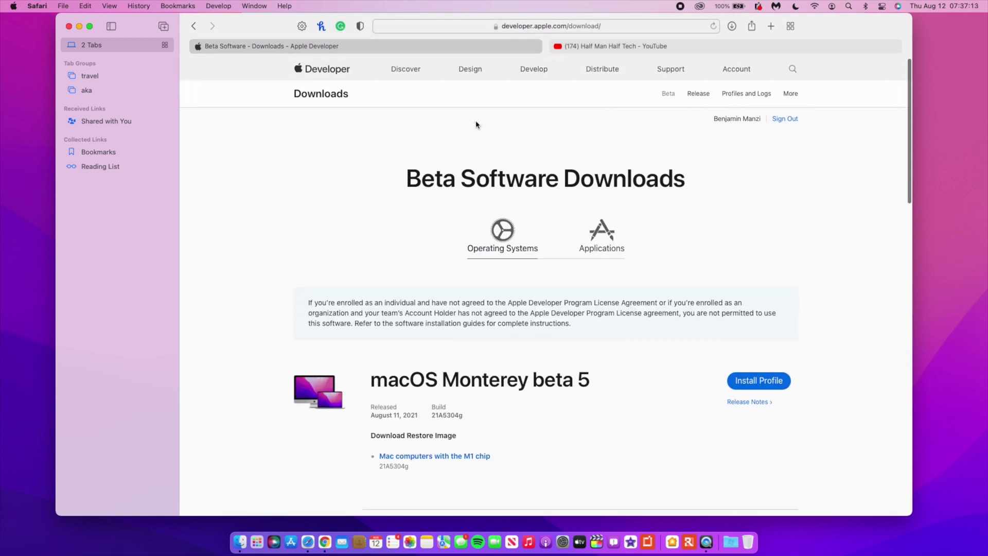
Reload the Beta Software Downloads page and scroll down through the beta 5 releases
{"action": "left_click", "coordinate": [713, 27]}
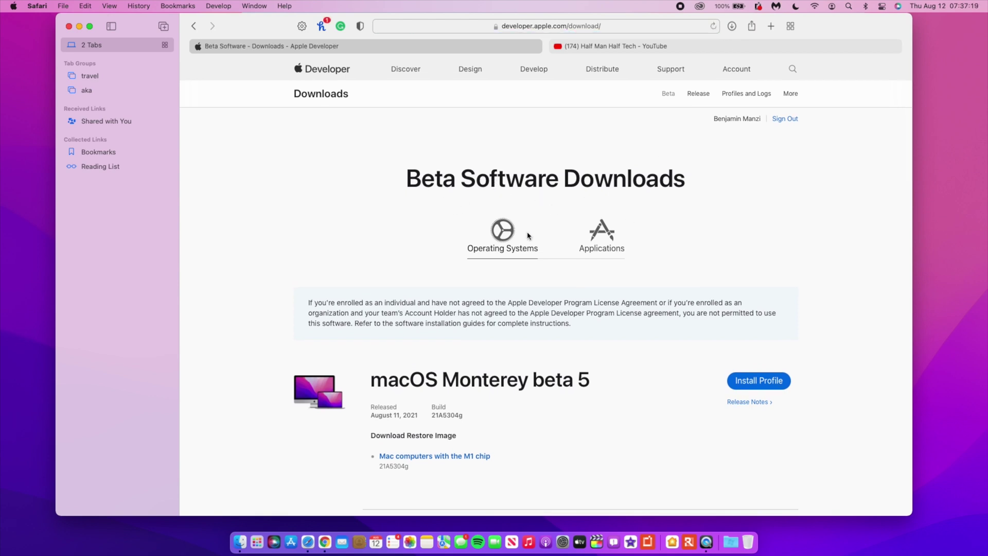
{"action": "scroll", "coordinate": [528, 235], "scroll_direction": "down", "scroll_amount": 5}
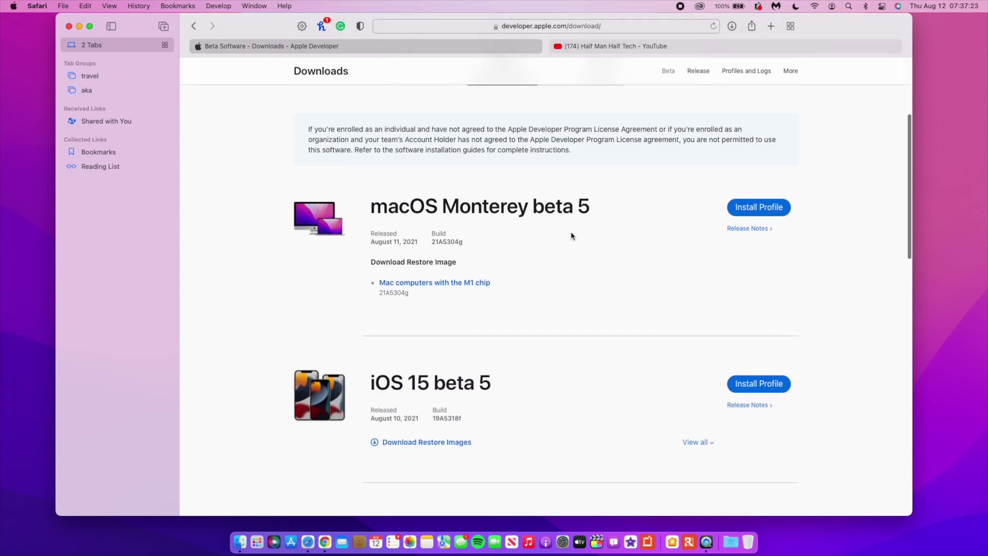
{"action": "scroll", "coordinate": [571, 236], "scroll_direction": "down", "scroll_amount": 5}
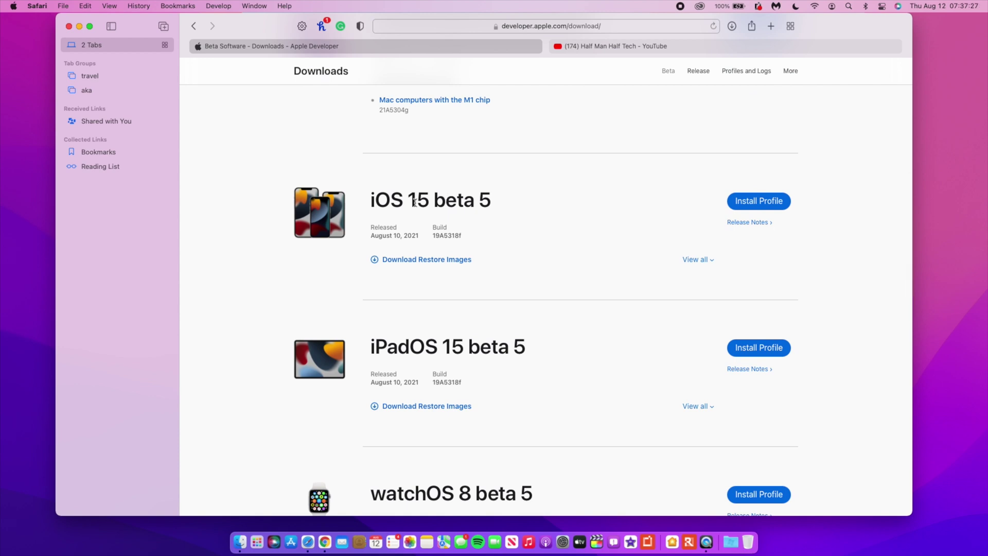
{"action": "scroll", "coordinate": [415, 202], "scroll_direction": "down", "scroll_amount": 1}
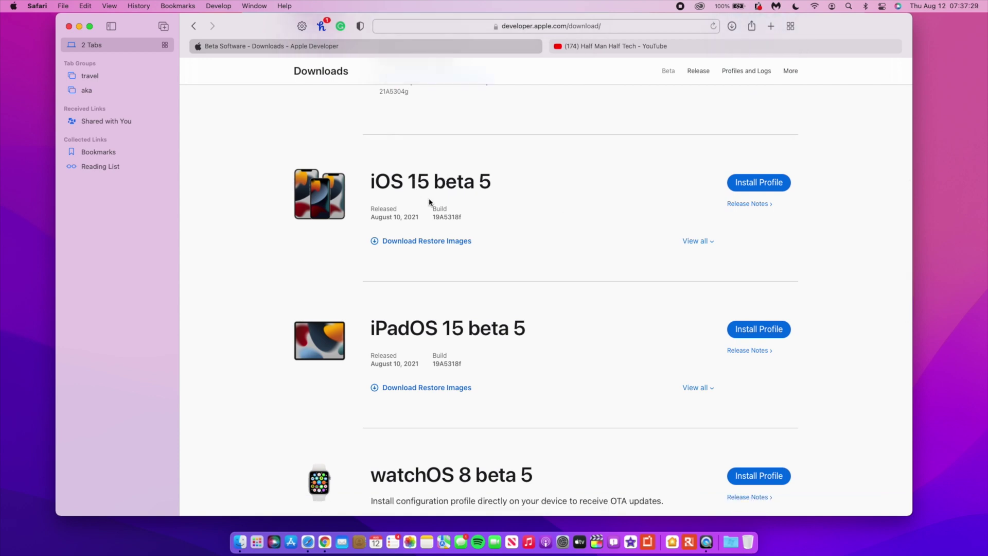
{"action": "scroll", "coordinate": [452, 200], "scroll_direction": "down", "scroll_amount": 3}
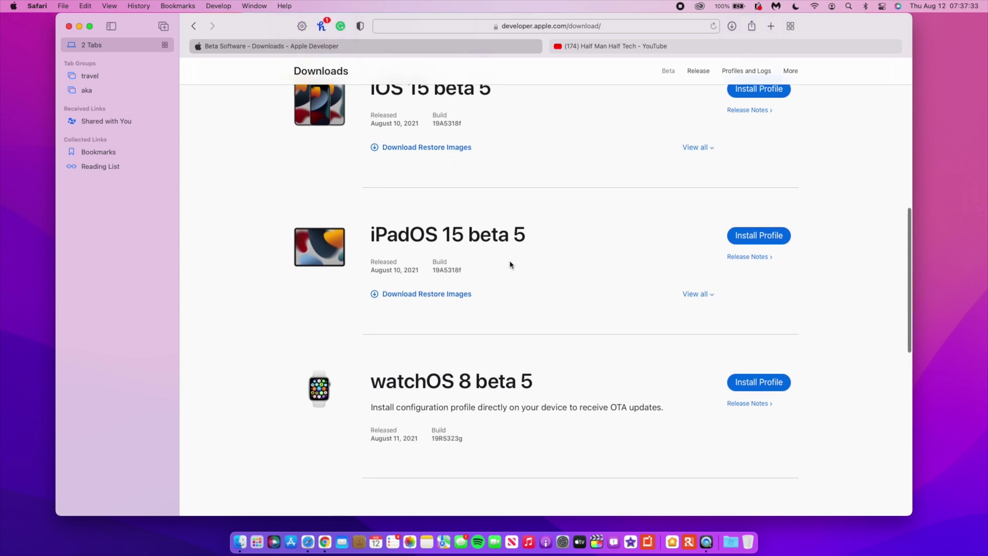
{"action": "scroll", "coordinate": [512, 264], "scroll_direction": "down", "scroll_amount": 8}
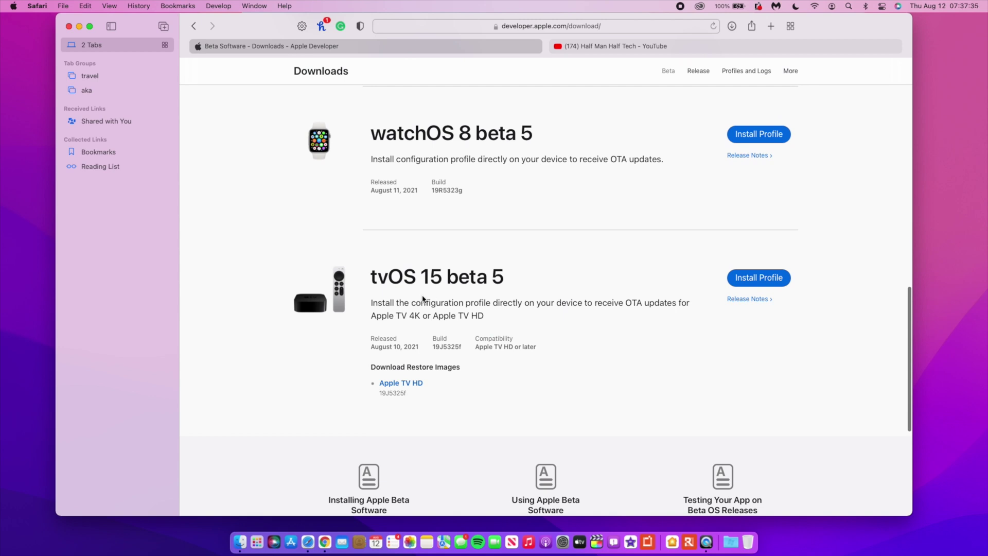
{"action": "scroll", "coordinate": [426, 302], "scroll_direction": "down", "scroll_amount": 1}
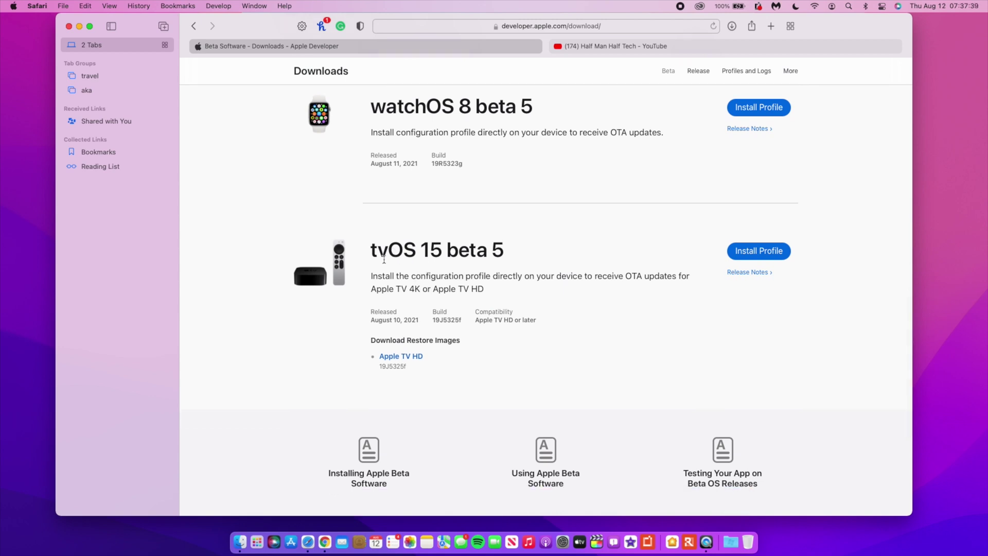
{"action": "scroll", "coordinate": [439, 266], "scroll_direction": "down", "scroll_amount": 1}
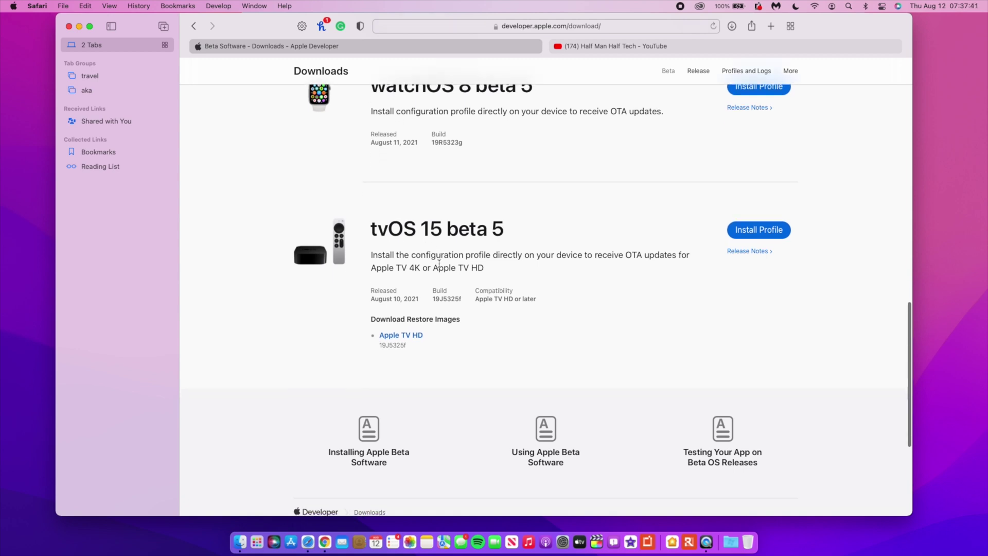
Scroll back to the top, switch to the YouTube channel tab, and minimize Safari
{"action": "scroll", "coordinate": [439, 263], "scroll_direction": "up", "scroll_amount": 5}
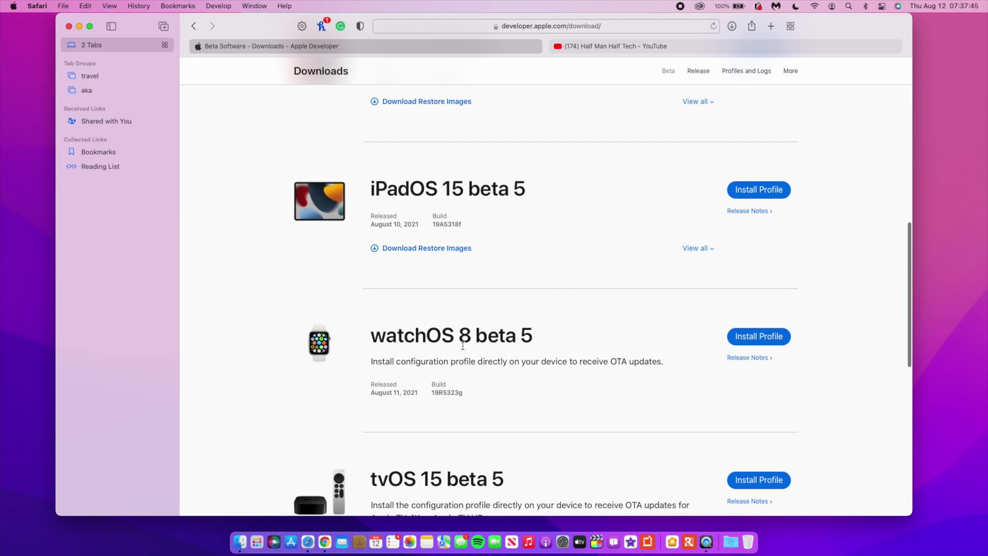
{"action": "scroll", "coordinate": [473, 347], "scroll_direction": "up", "scroll_amount": 6}
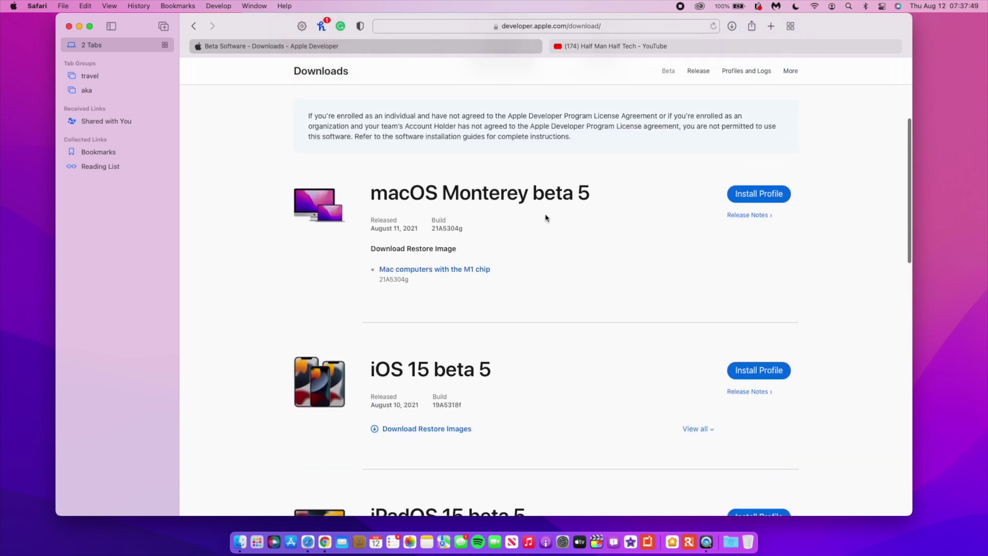
{"action": "left_click", "coordinate": [694, 46]}
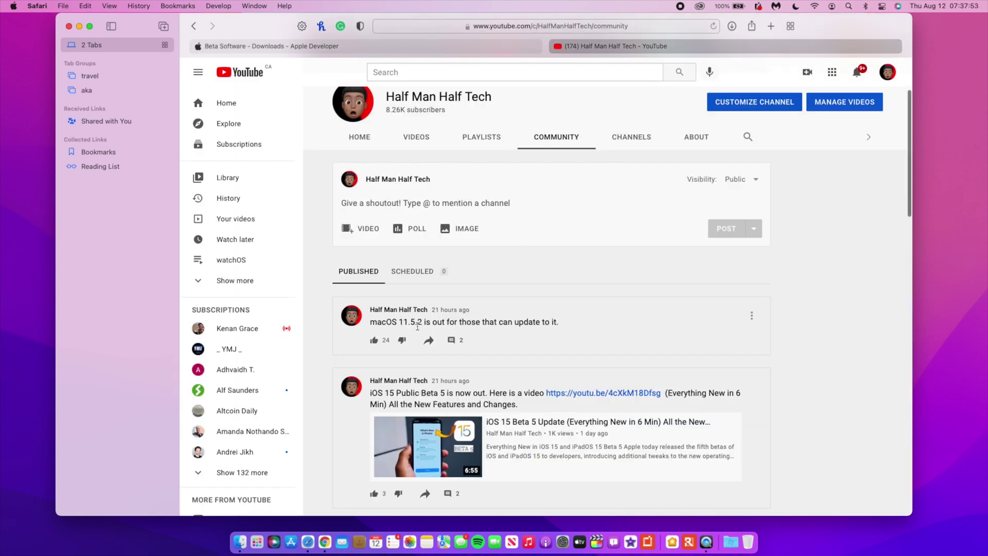
{"action": "left_click", "coordinate": [79, 27]}
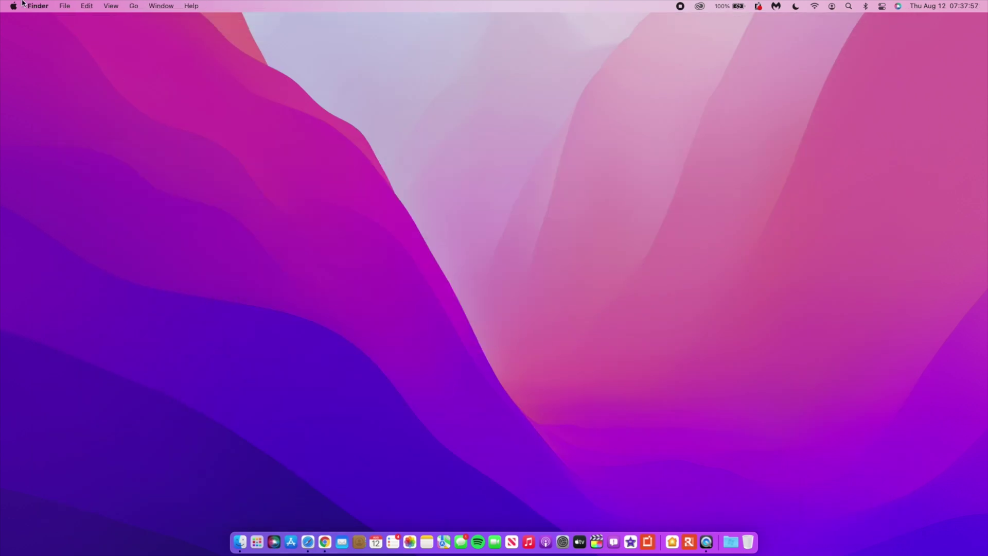
Open About This Mac's Storage tab and its management window, showing 356.54 GB free of 2 TB
{"action": "left_click", "coordinate": [14, 6]}
{"action": "left_click", "coordinate": [200, 109]}
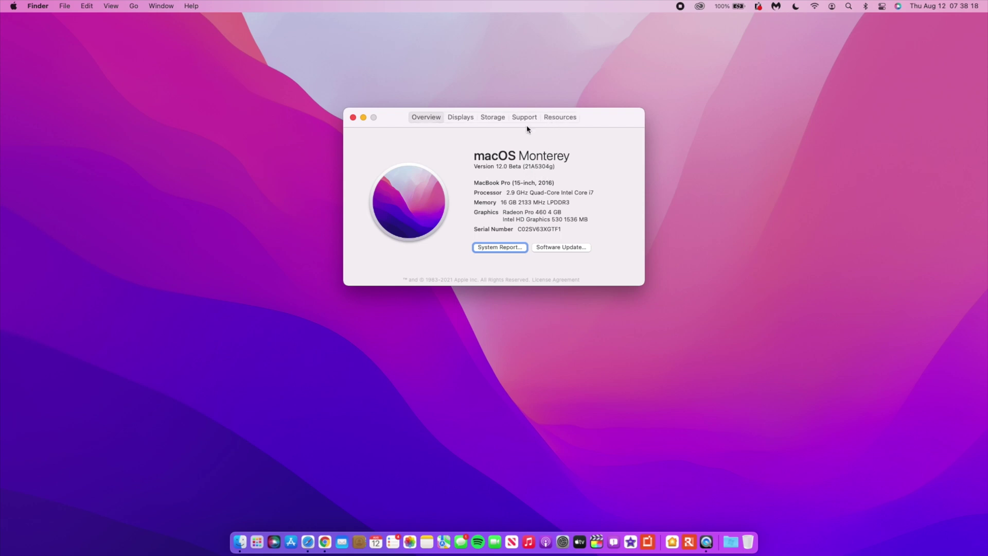
{"action": "left_click", "coordinate": [495, 117]}
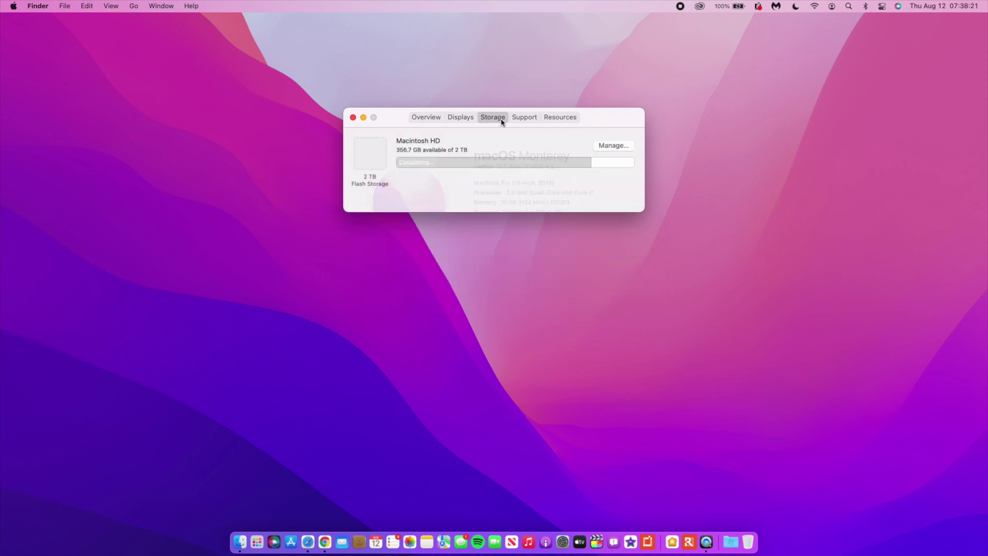
{"action": "left_click", "coordinate": [618, 145]}
{"action": "left_click", "coordinate": [420, 124]}
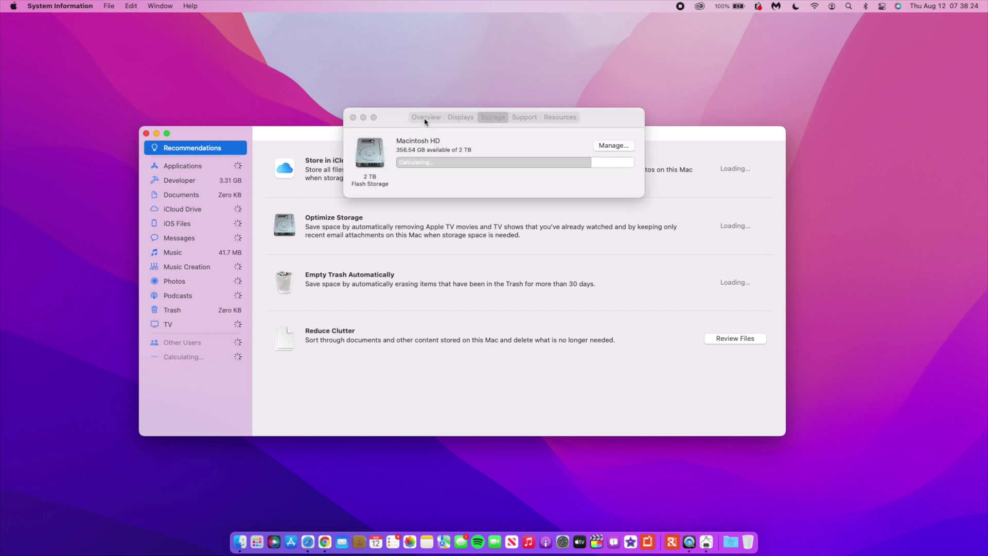
{"action": "left_click", "coordinate": [412, 117]}
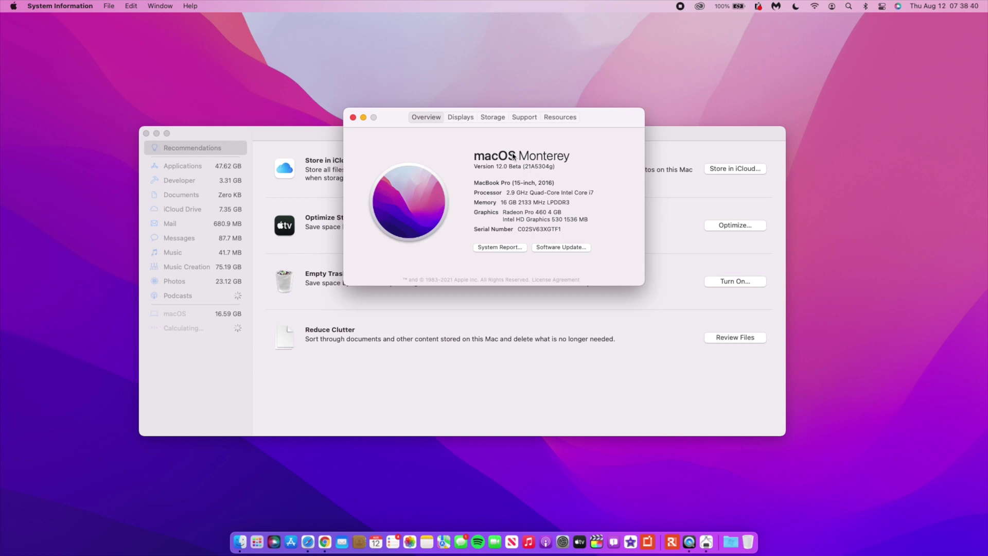
{"action": "left_click", "coordinate": [494, 117]}
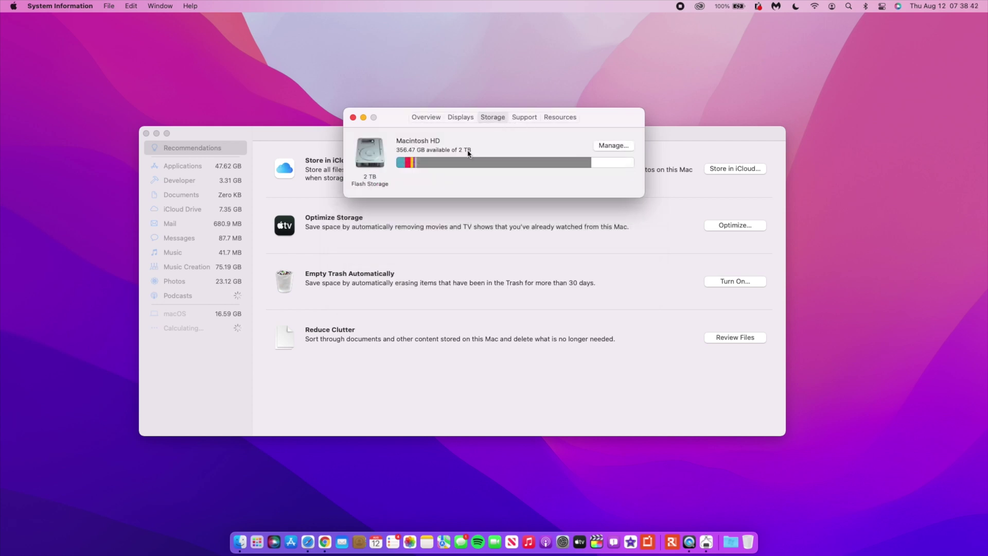
{"action": "mouse_move", "coordinate": [416, 168]}
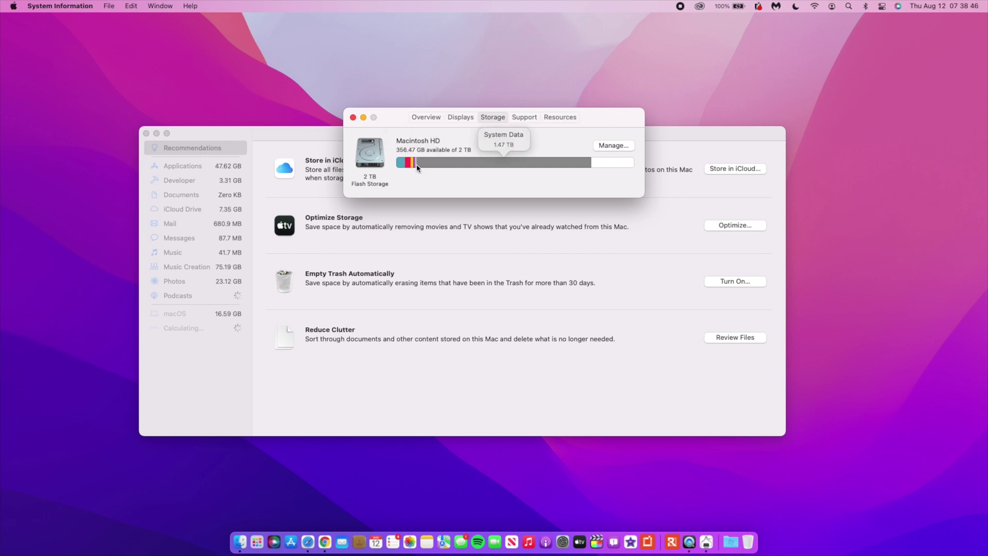
{"action": "left_click", "coordinate": [223, 319]}
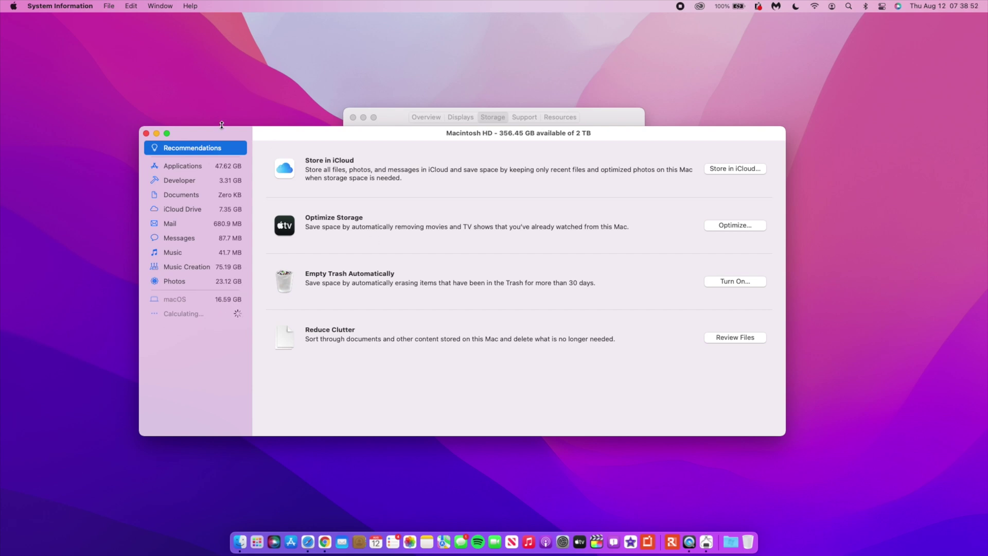
{"action": "left_click", "coordinate": [146, 134]}
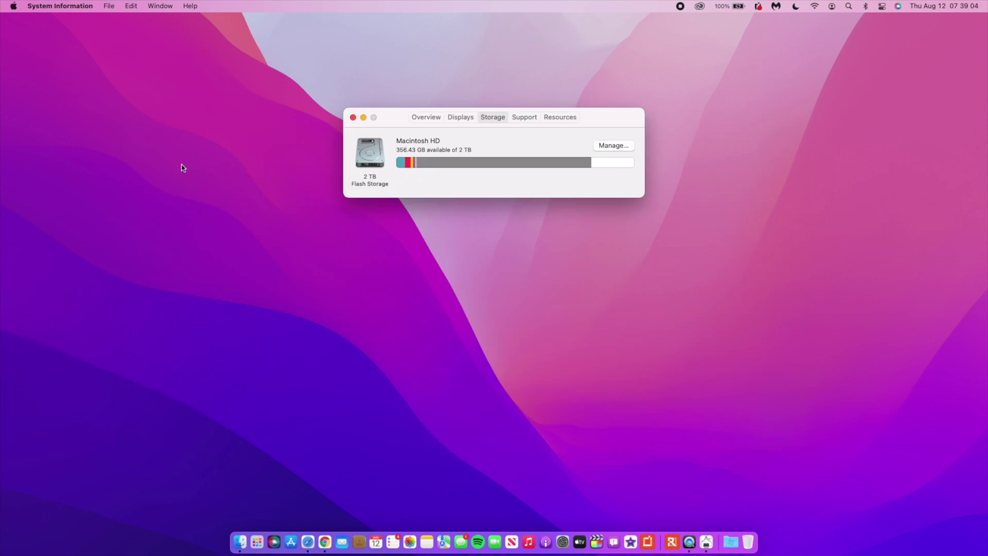
Close About This Mac and open Software Update in System Preferences
{"action": "left_click", "coordinate": [353, 117]}
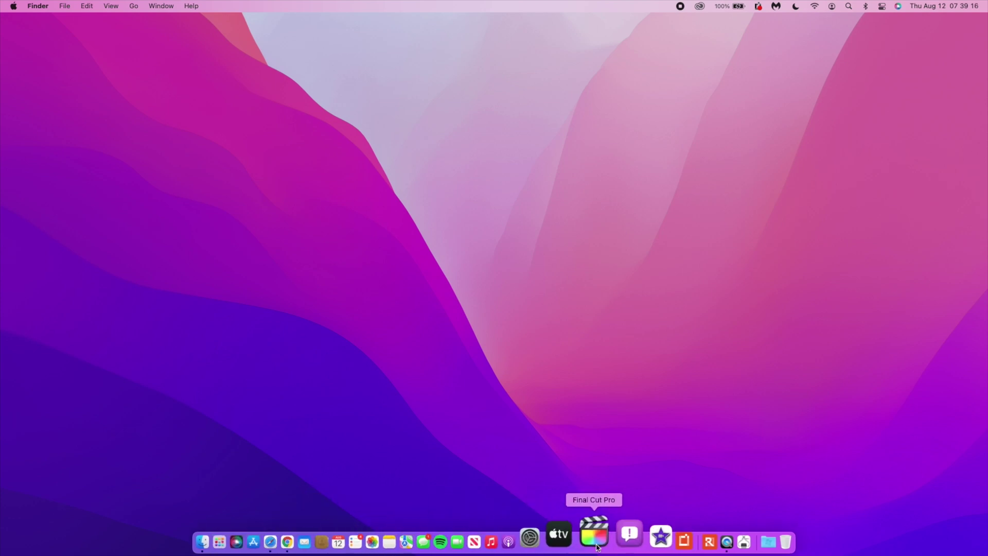
{"action": "left_click", "coordinate": [556, 530]}
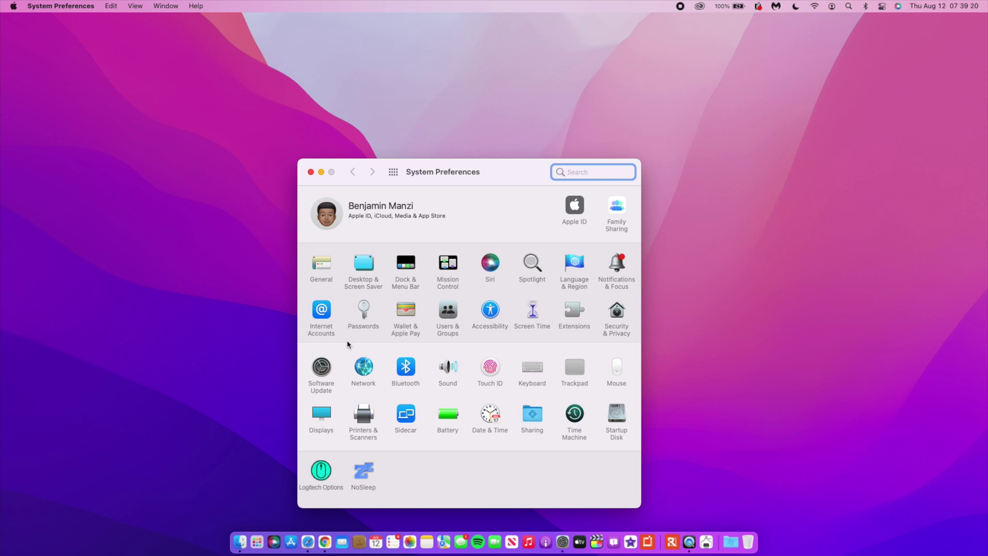
{"action": "left_click", "coordinate": [321, 367]}
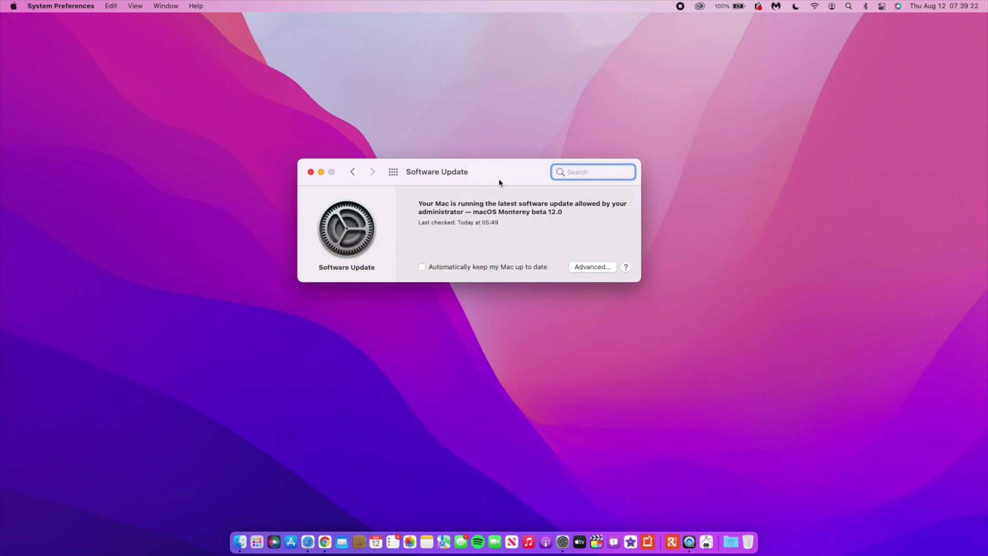
{"action": "left_click_drag", "start_coordinate": [499, 182], "coordinate": [500, 167]}
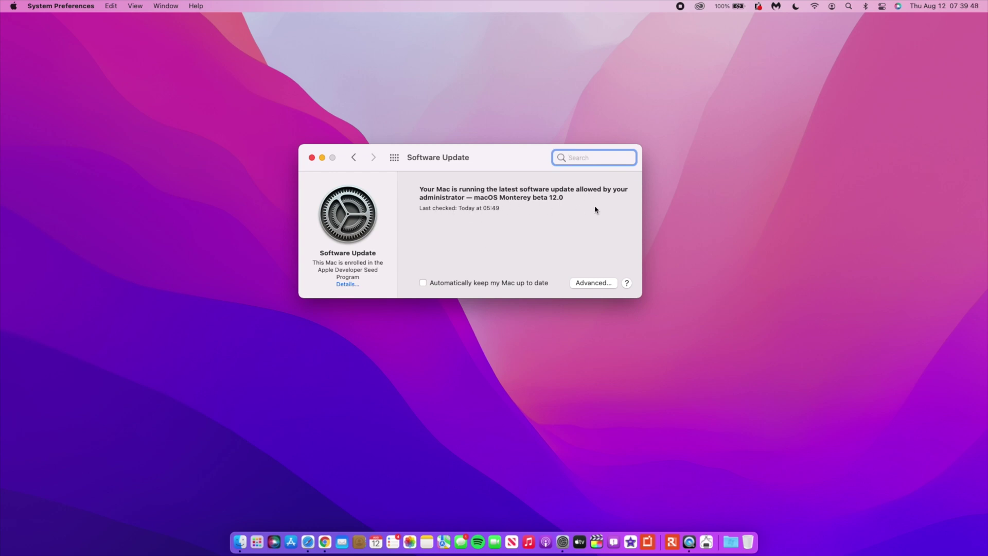
Review the beta seed details without changing them, then close System Preferences
{"action": "left_click", "coordinate": [347, 285]}
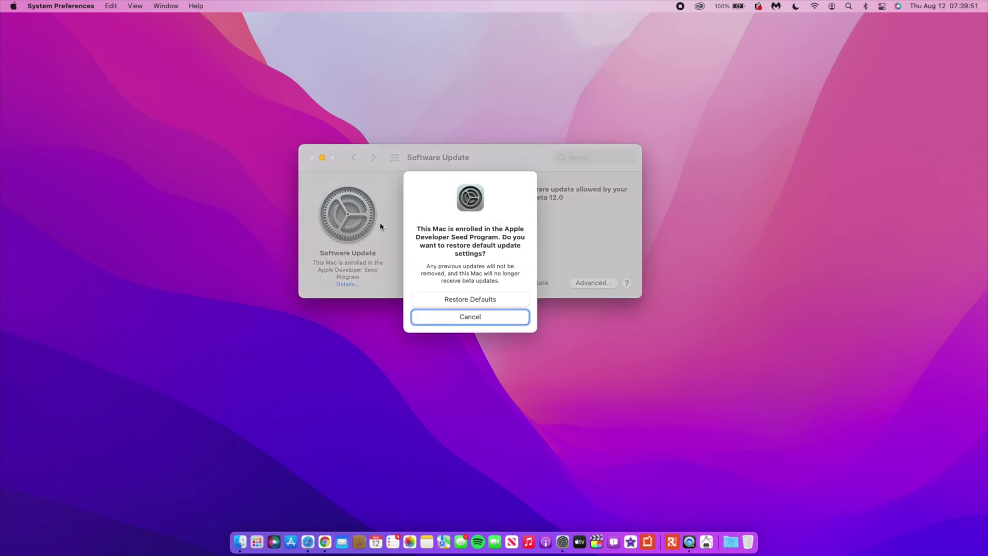
{"action": "left_click", "coordinate": [446, 317]}
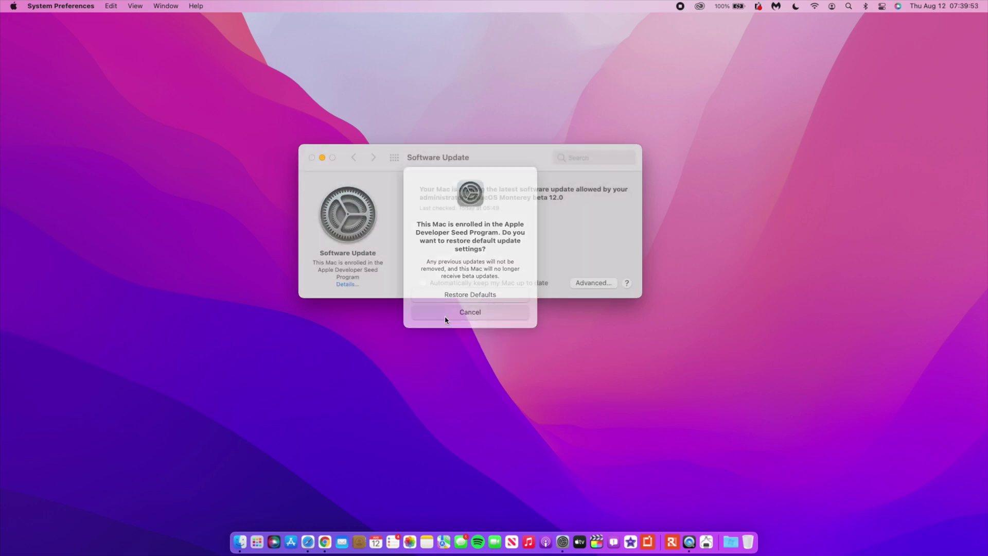
{"action": "left_click", "coordinate": [312, 158]}
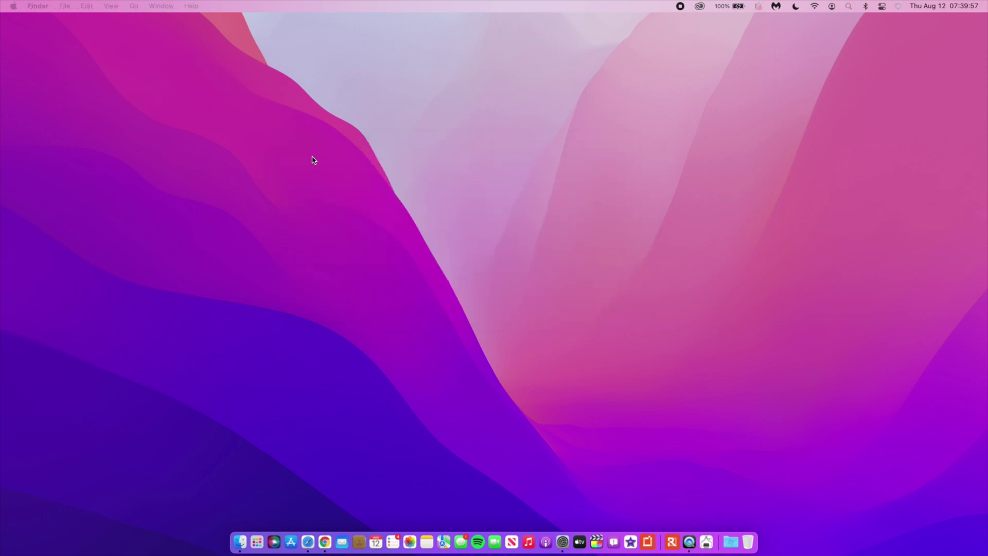
Update the Apple Developer app to 9.2.3 from the App Store's Updates page, then close the store
{"action": "left_click", "coordinate": [287, 535]}
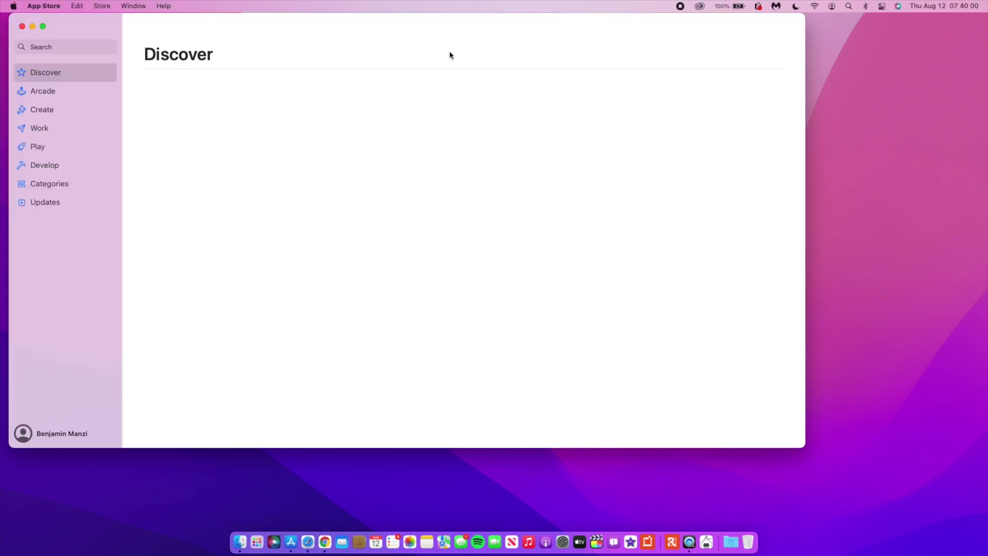
{"action": "left_click_drag", "start_coordinate": [375, 33], "coordinate": [434, 62]}
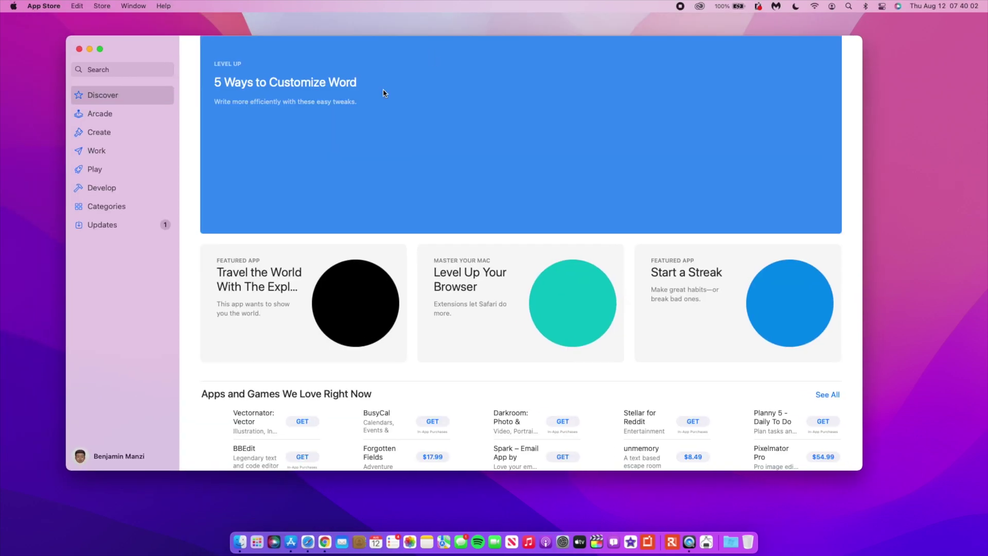
{"action": "left_click", "coordinate": [143, 229]}
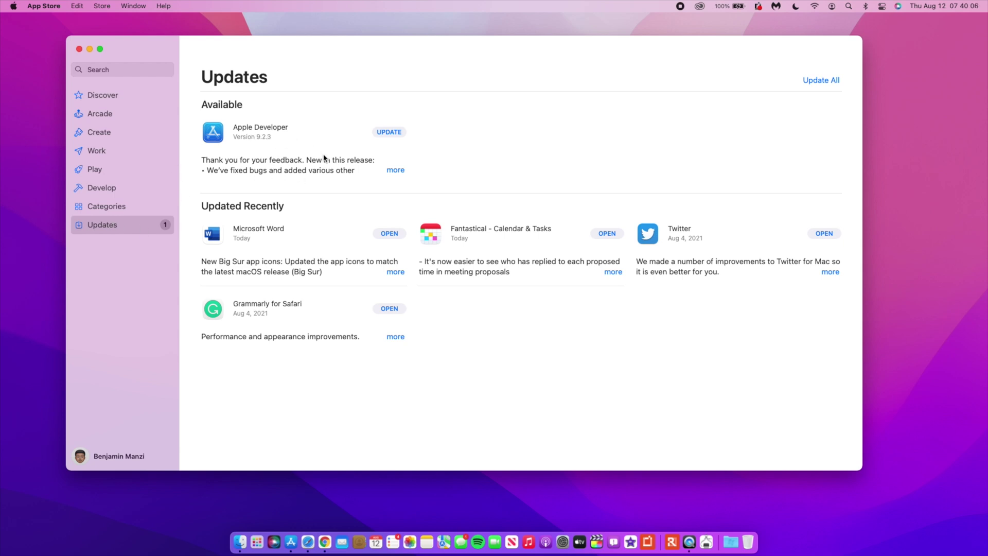
{"action": "left_click", "coordinate": [394, 135]}
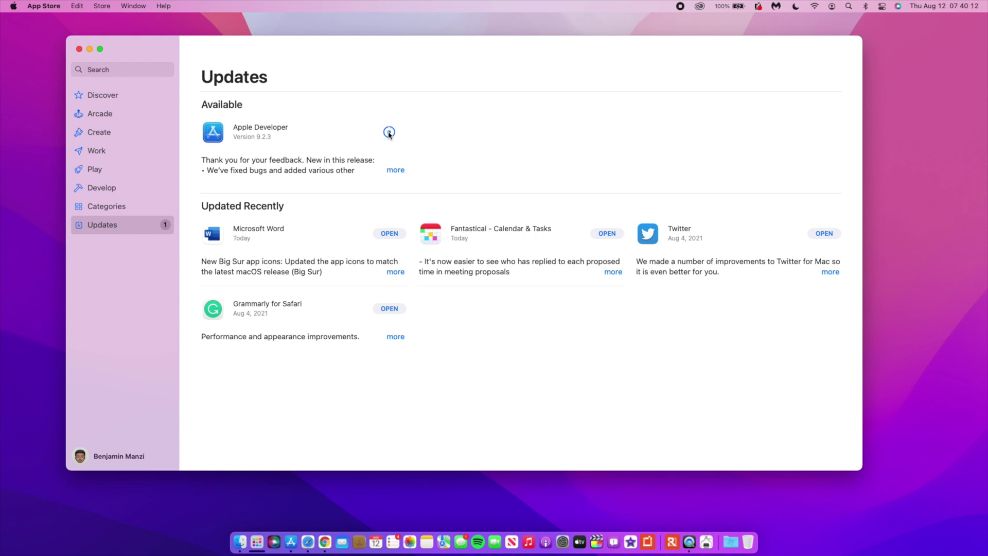
{"action": "left_click", "coordinate": [79, 50]}
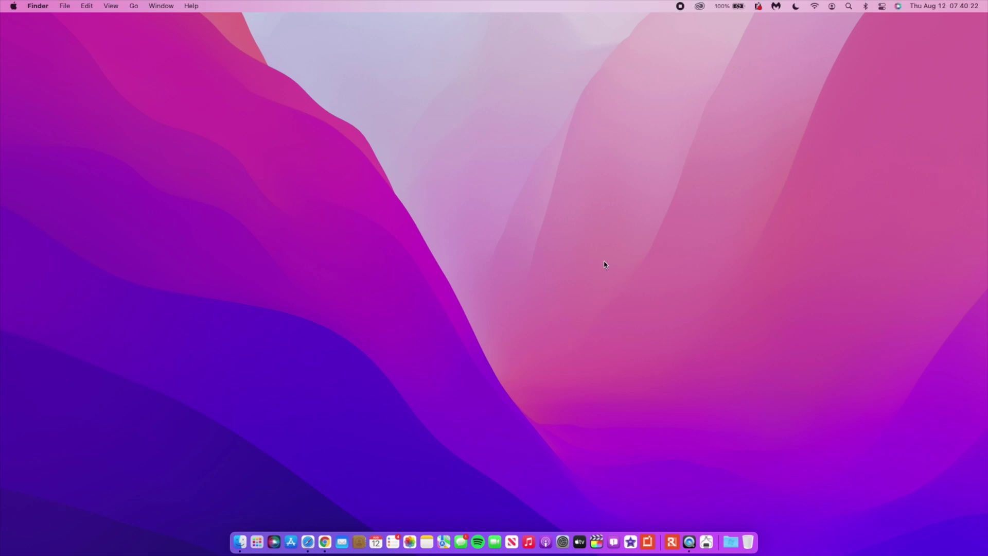
{"action": "left_click", "coordinate": [257, 541]}
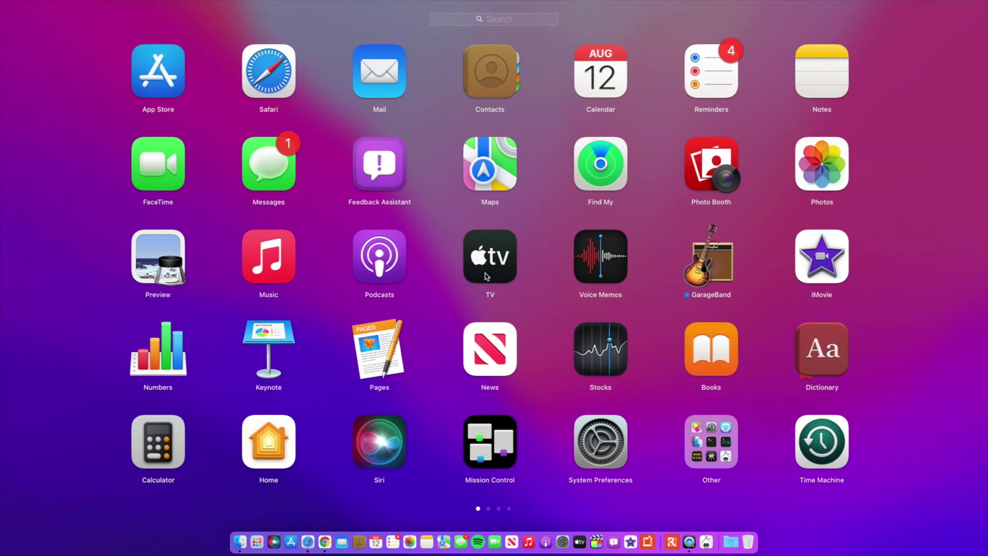
{"action": "left_click", "coordinate": [97, 214]}
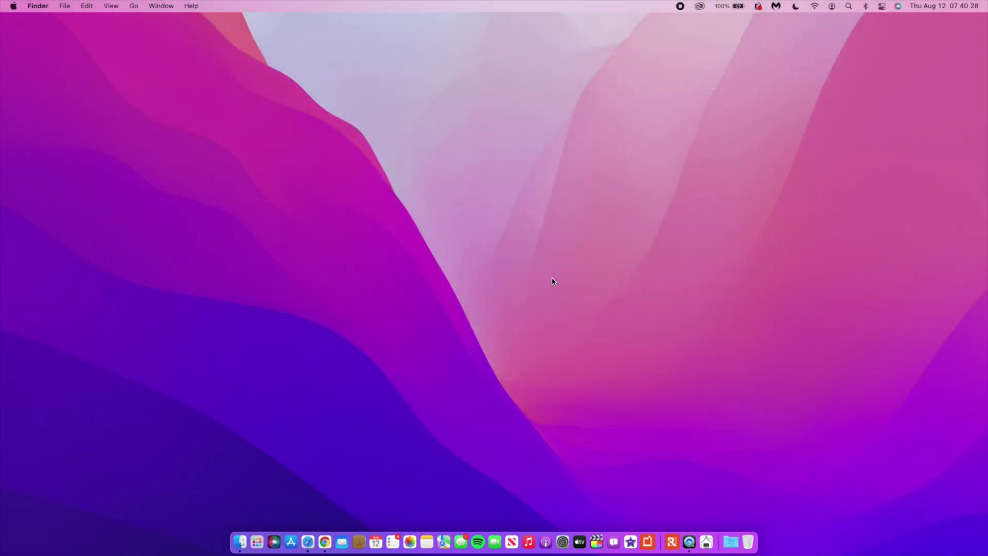
{"action": "scroll", "coordinate": [553, 281], "scroll_direction": "right", "scroll_amount": 3}
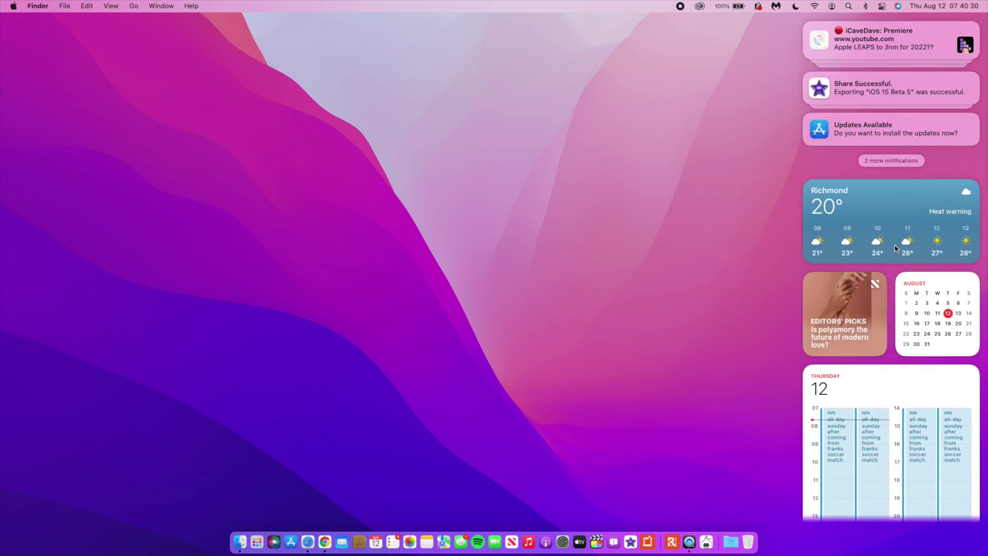
{"action": "scroll", "coordinate": [901, 253], "scroll_direction": "down", "scroll_amount": 5}
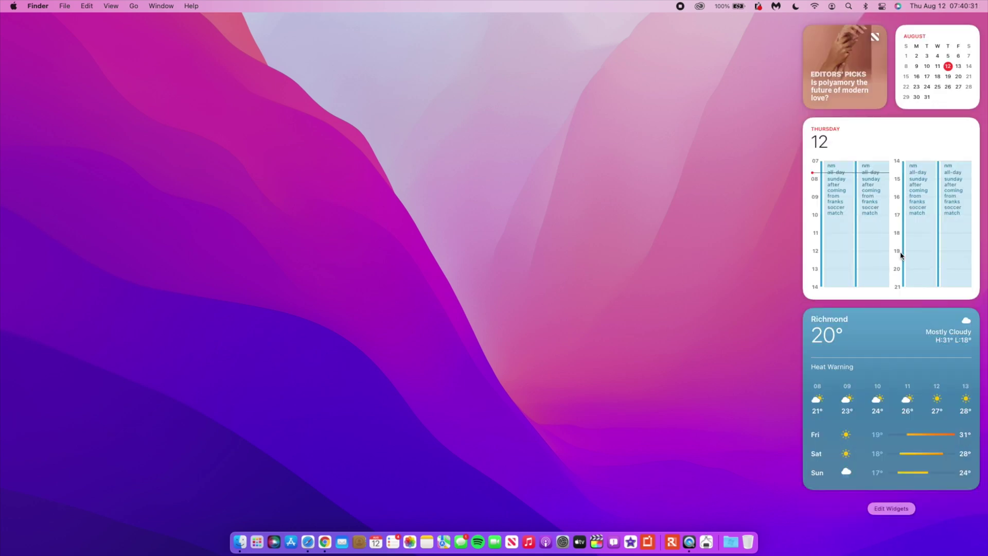
{"action": "left_click", "coordinate": [904, 512]}
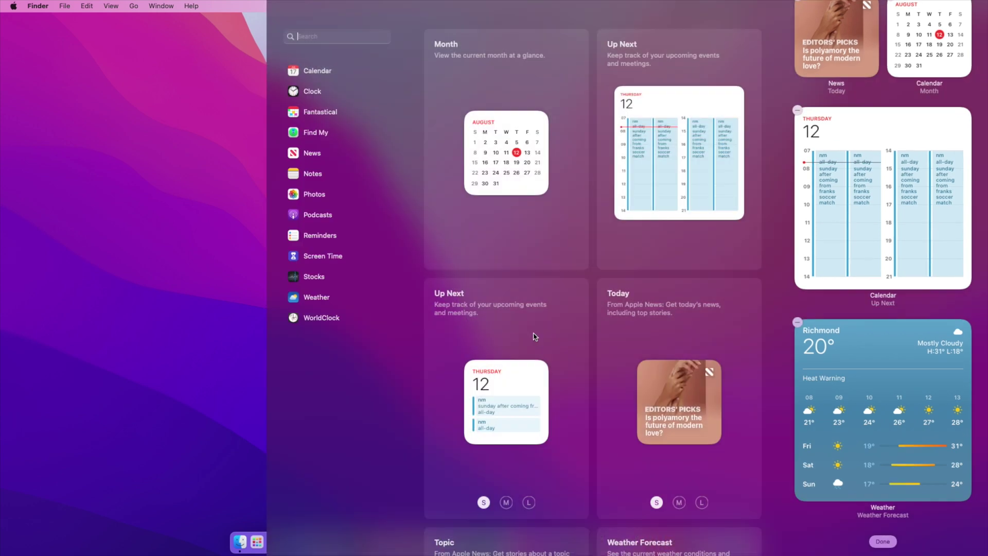
{"action": "left_click", "coordinate": [321, 296]}
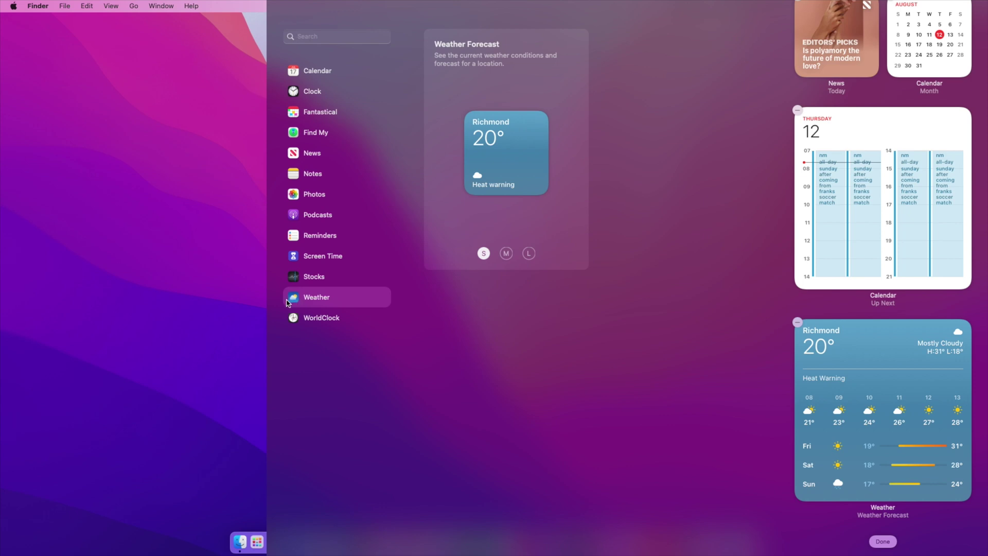
{"action": "left_click", "coordinate": [220, 299]}
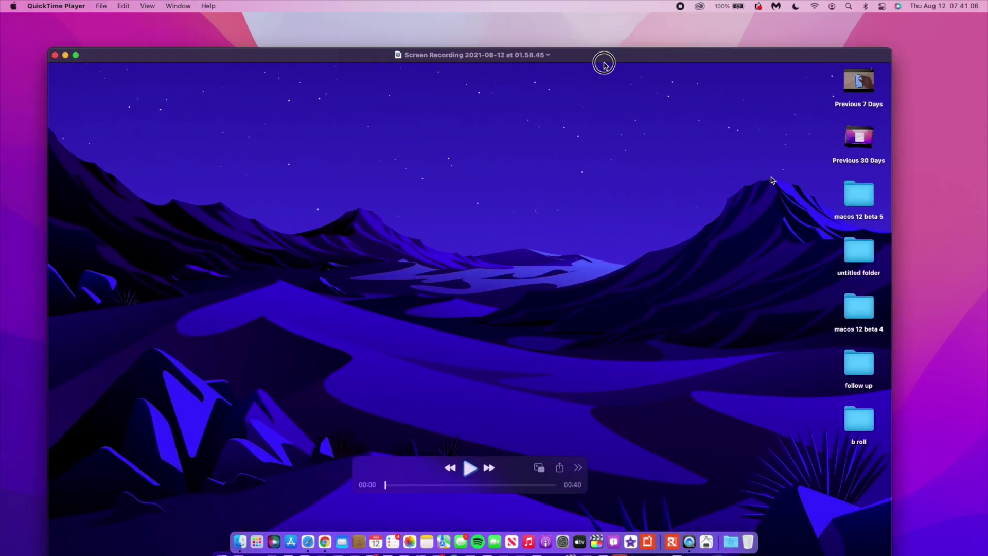
Play the screen recording full screen to 00:40, exit full screen, close it, and return to Finder
{"action": "left_click_drag", "start_coordinate": [604, 64], "coordinate": [588, 13]}
{"action": "key", "text": "space"}
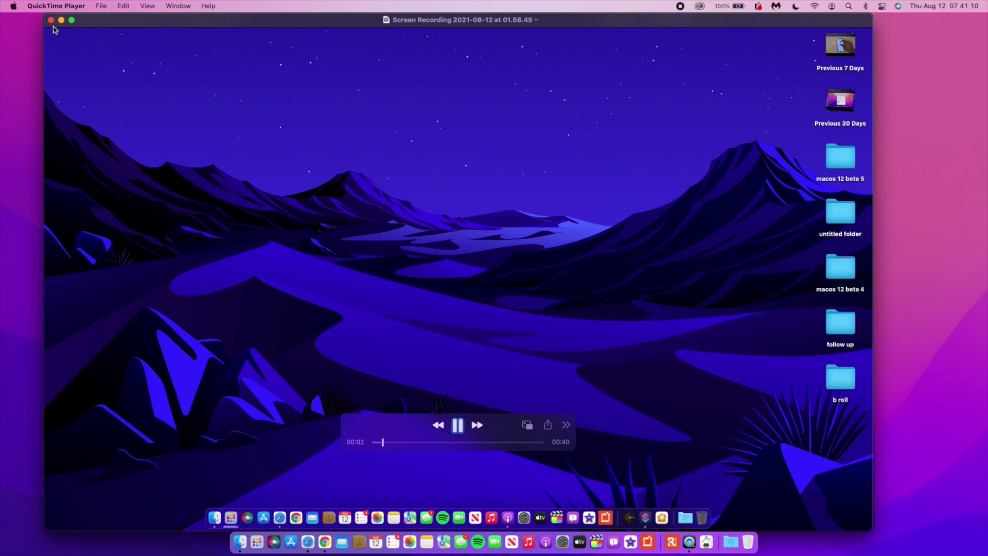
{"action": "left_click", "coordinate": [71, 20]}
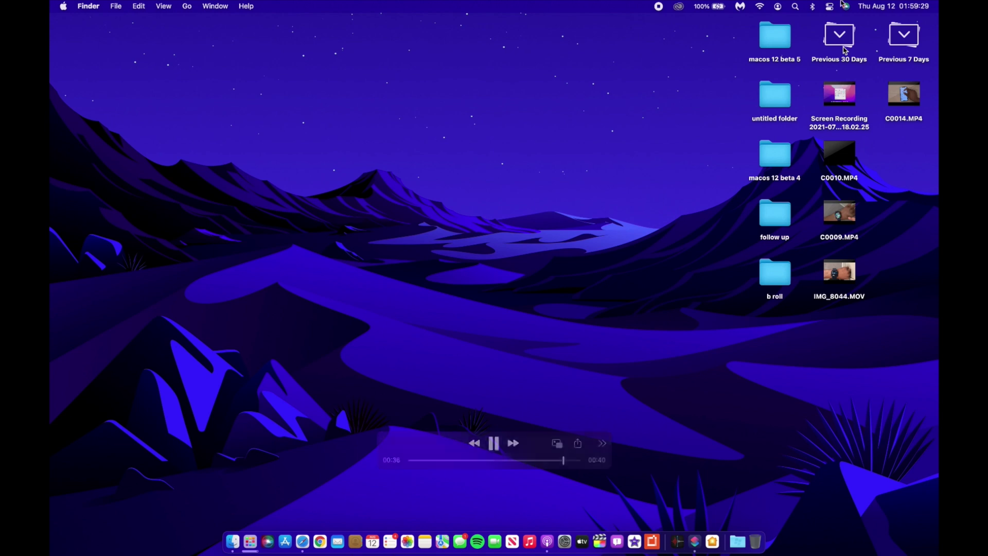
{"action": "mouse_move", "coordinate": [501, 4]}
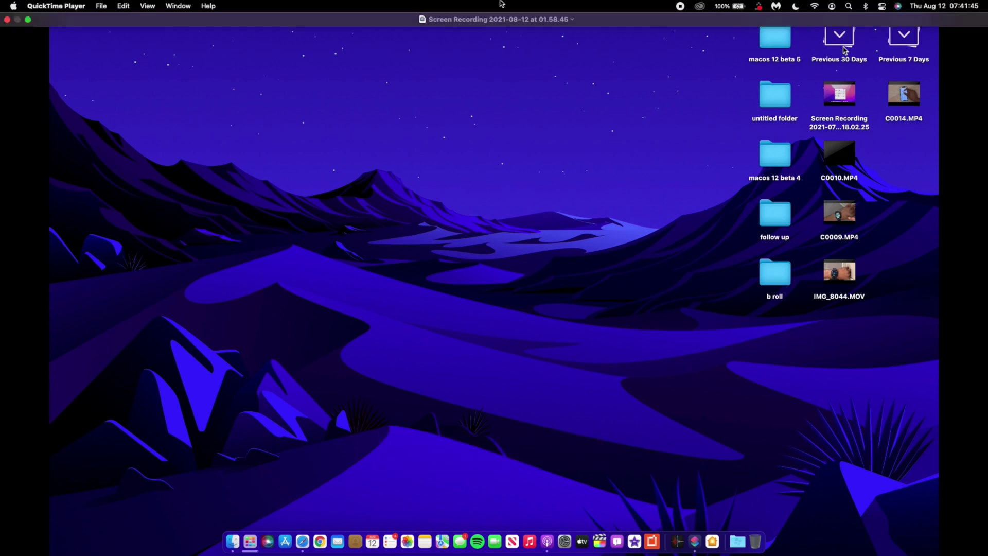
{"action": "left_click", "coordinate": [28, 20]}
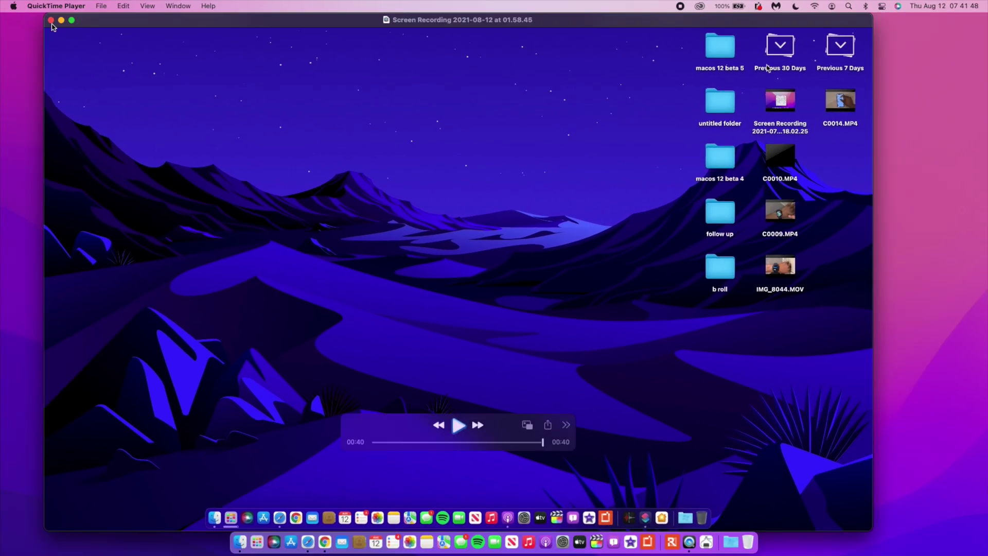
{"action": "left_click", "coordinate": [51, 21]}
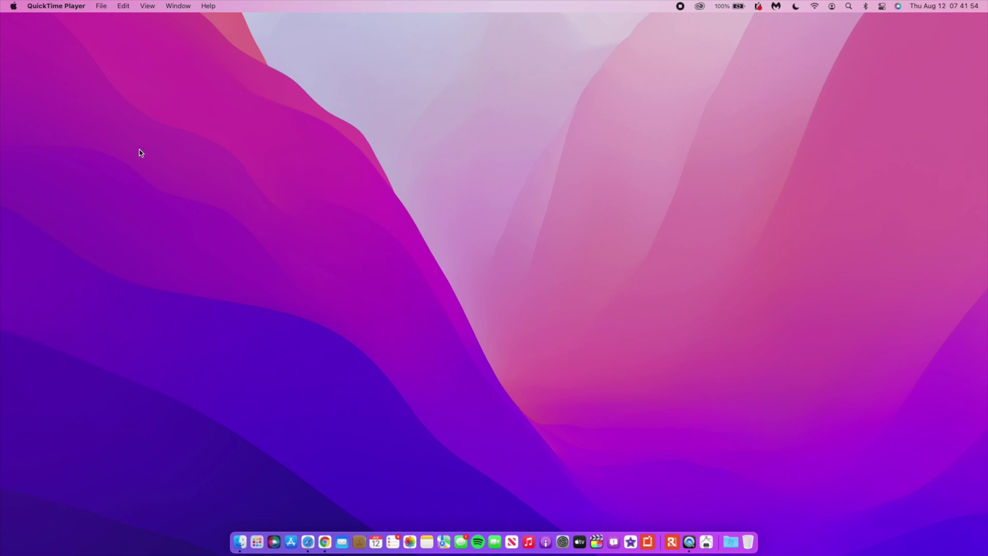
{"action": "left_click", "coordinate": [216, 259]}
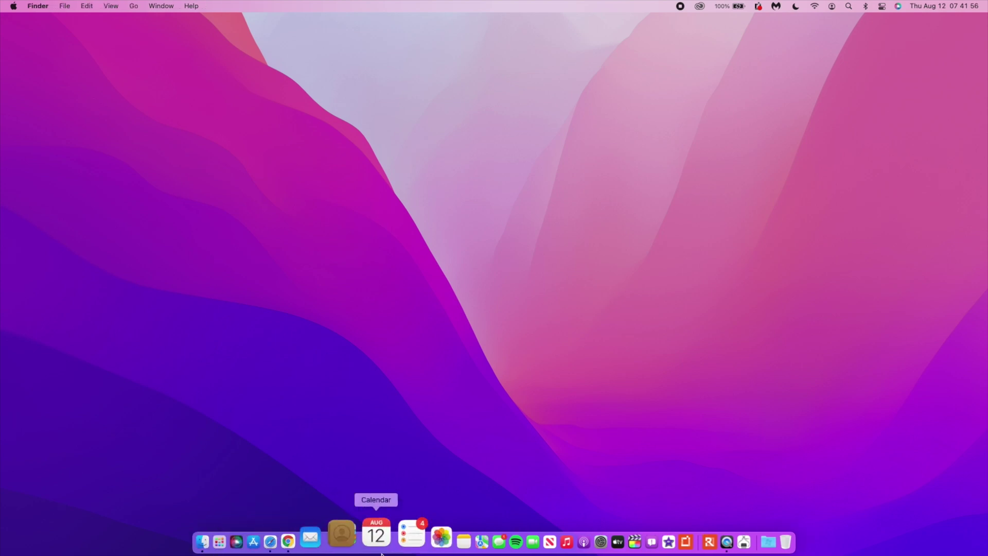
{"action": "left_click", "coordinate": [559, 534]}
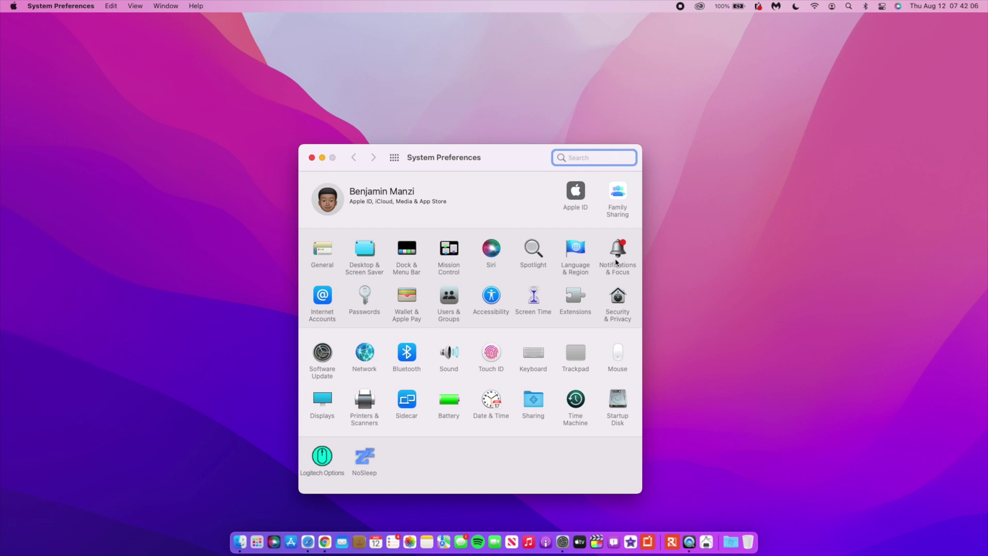
{"action": "left_click", "coordinate": [617, 257]}
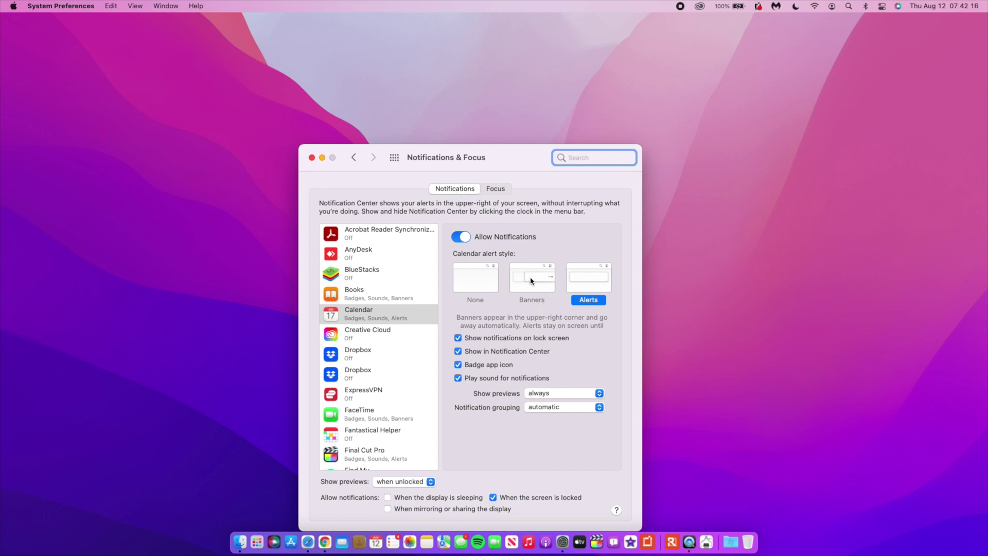
{"action": "left_click", "coordinate": [465, 236]}
{"action": "left_click", "coordinate": [465, 237]}
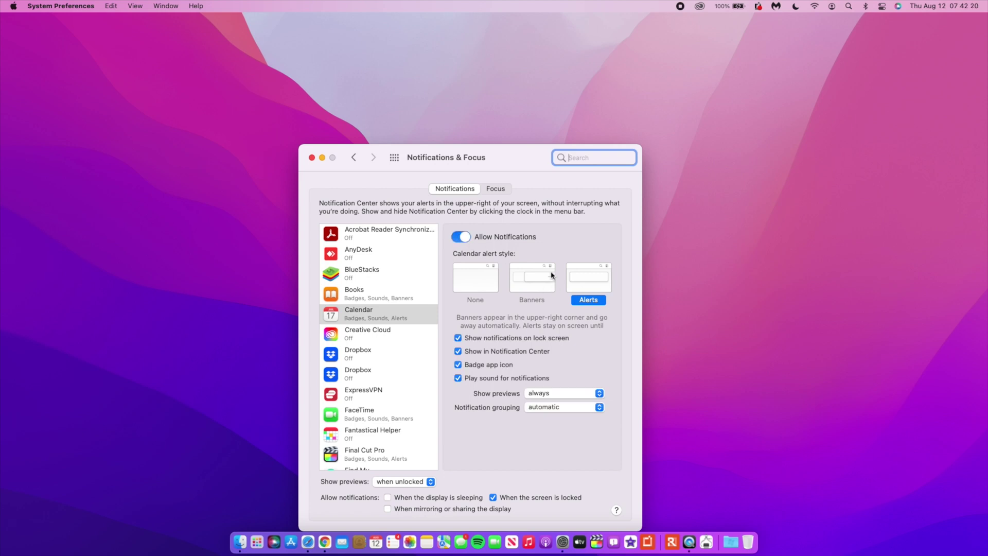
{"action": "left_click", "coordinate": [506, 189]}
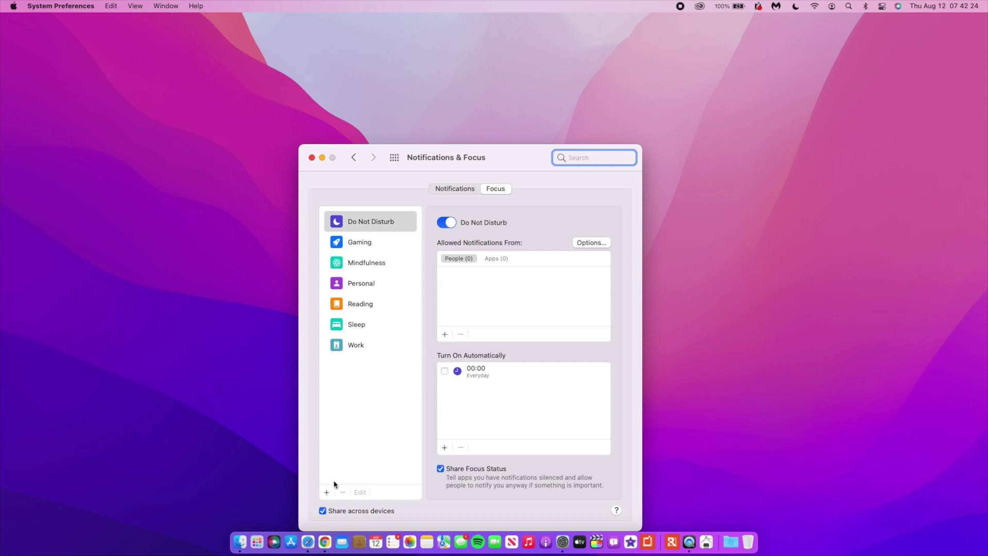
{"action": "left_click", "coordinate": [326, 492]}
{"action": "left_click", "coordinate": [369, 411]}
{"action": "left_click", "coordinate": [313, 158]}
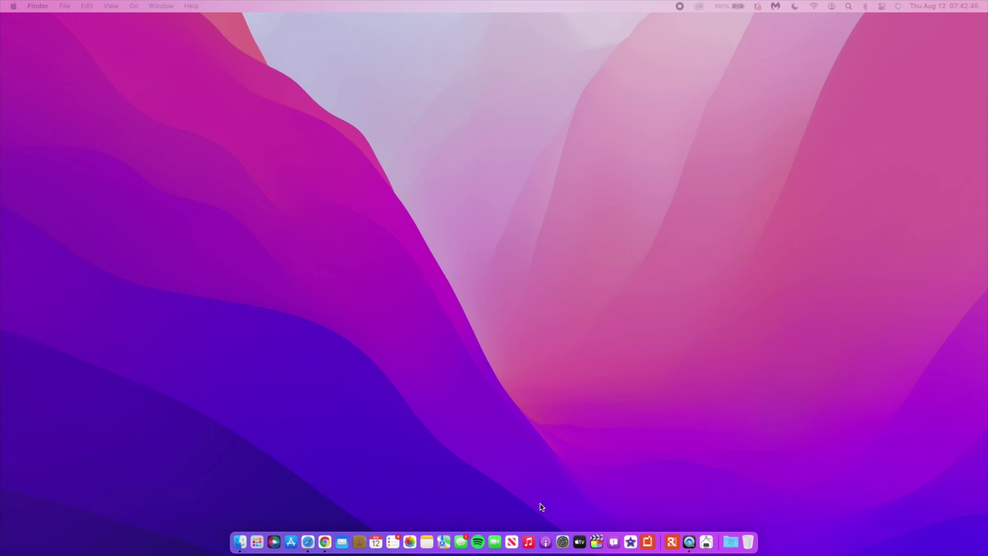
Bring Safari forward on the YouTube community page and check its version, 15.0 (17612.1.26.1.3)
{"action": "left_click", "coordinate": [310, 529]}
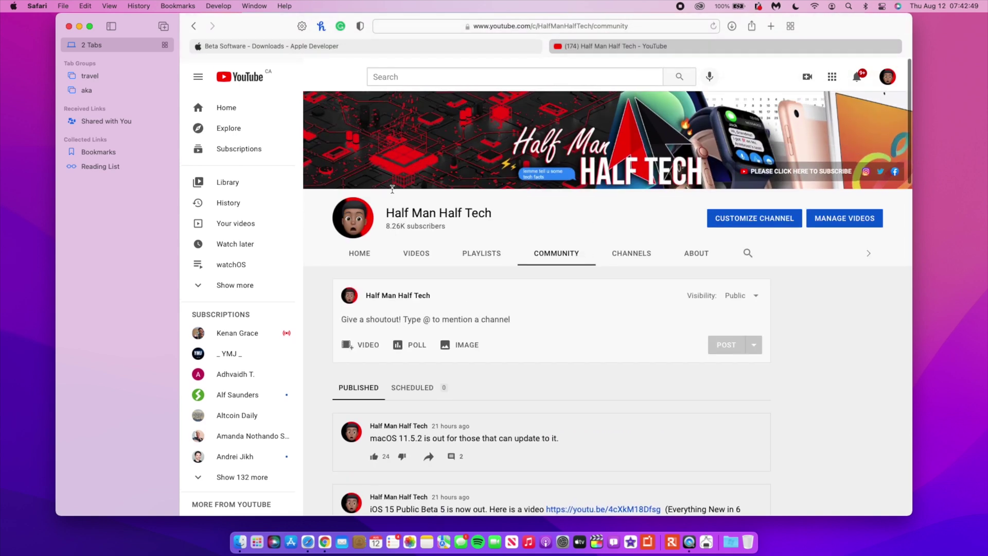
{"action": "scroll", "coordinate": [392, 190], "scroll_direction": "down", "scroll_amount": 2}
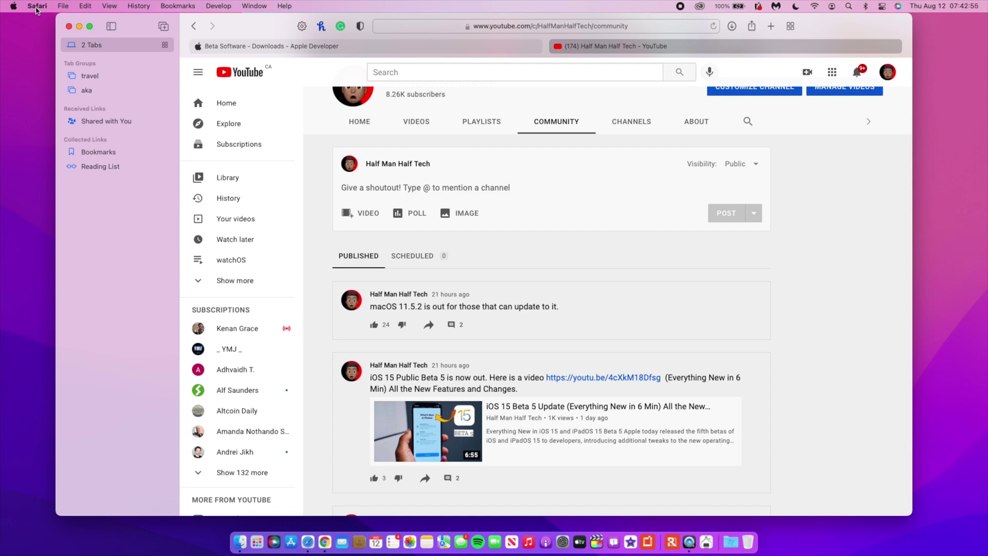
{"action": "left_click", "coordinate": [14, 6]}
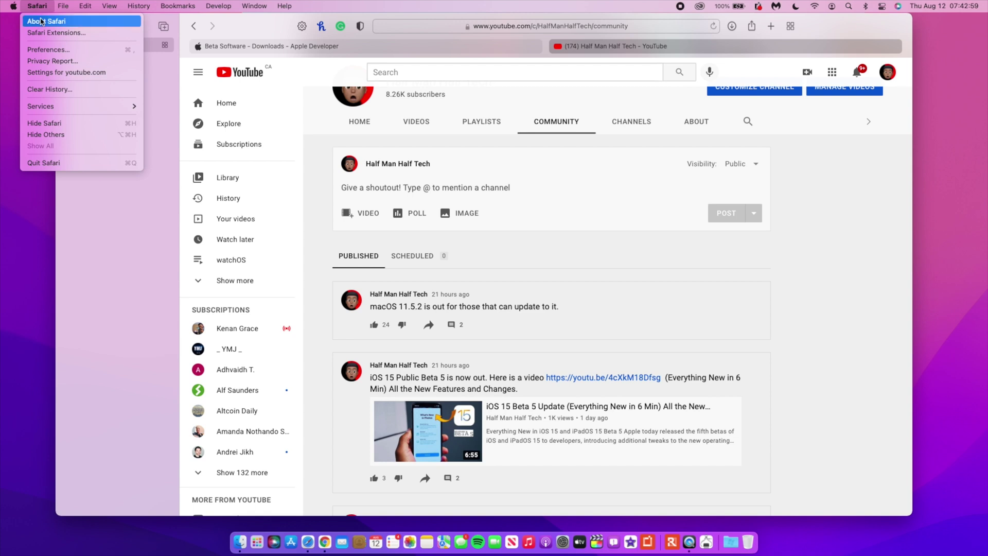
{"action": "left_click", "coordinate": [46, 21]}
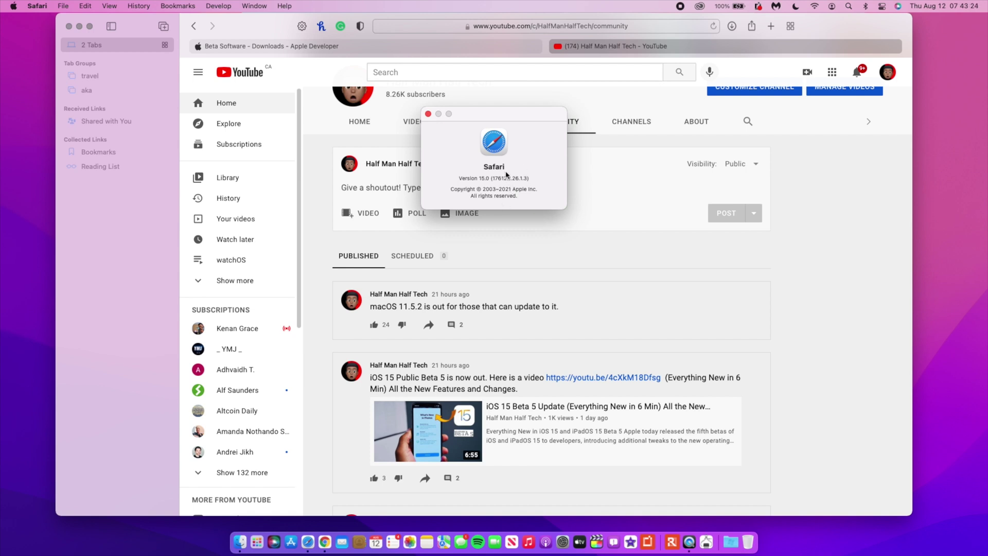
{"action": "left_click", "coordinate": [428, 114]}
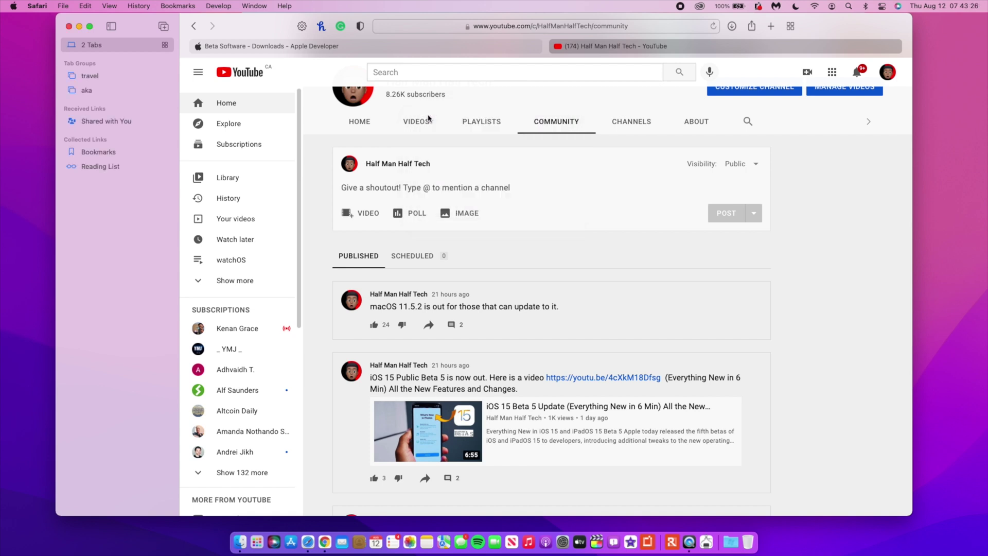
{"action": "left_click", "coordinate": [41, 4]}
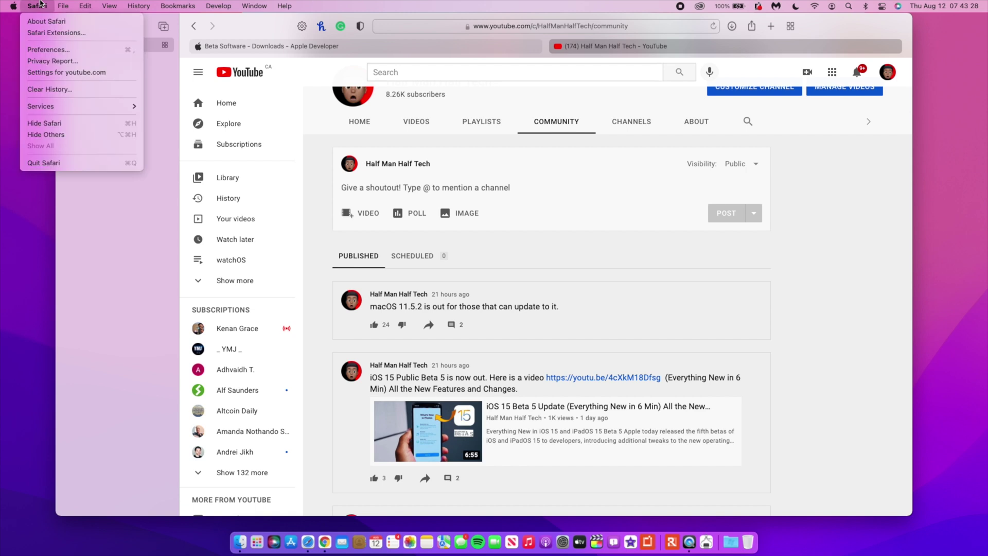
{"action": "left_click", "coordinate": [45, 49]}
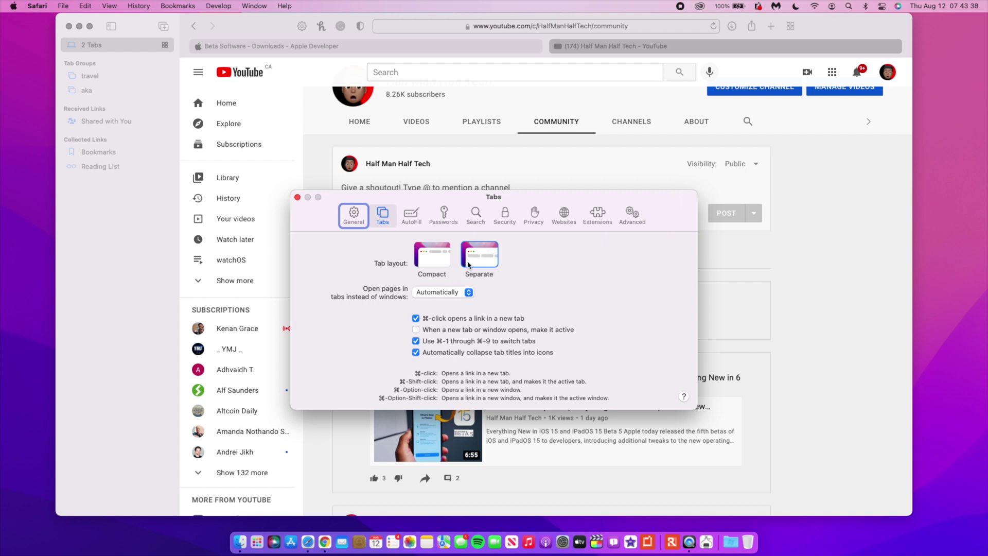
{"action": "left_click", "coordinate": [449, 253]}
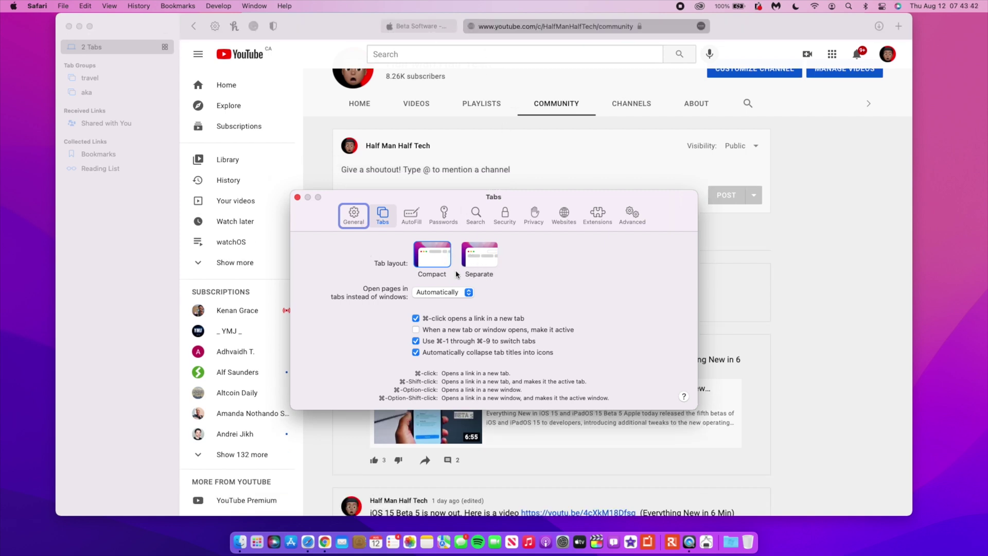
{"action": "left_click", "coordinate": [487, 262]}
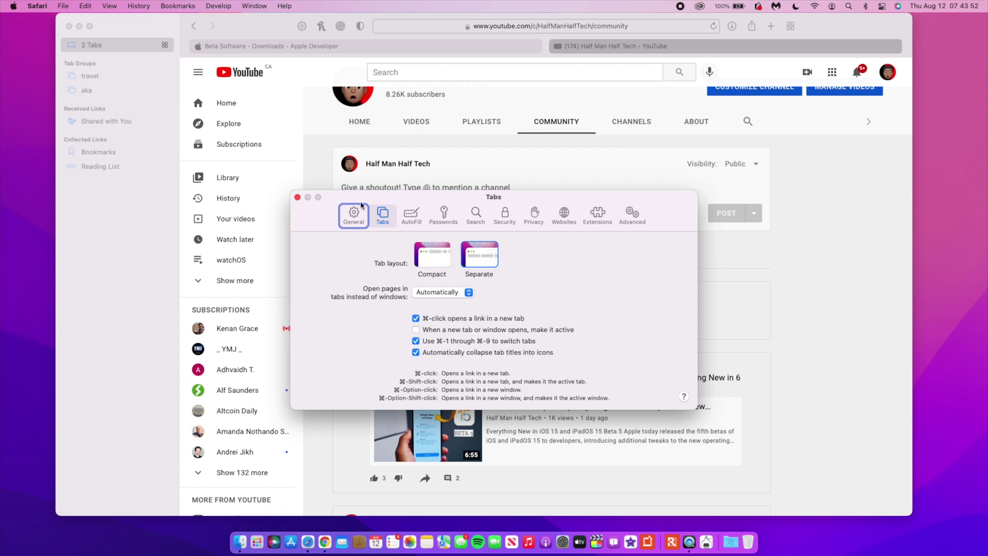
{"action": "left_click", "coordinate": [297, 198]}
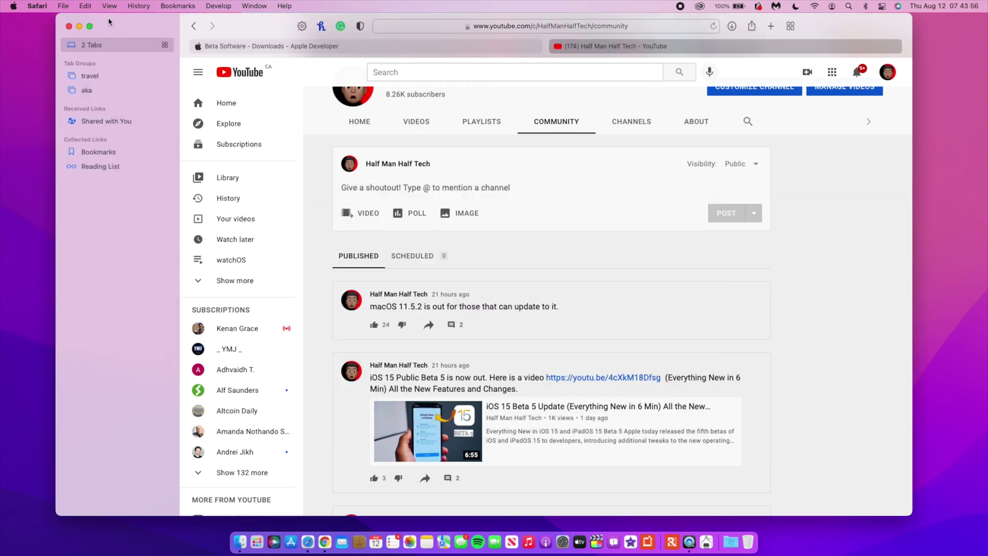
{"action": "left_click", "coordinate": [229, 531]}
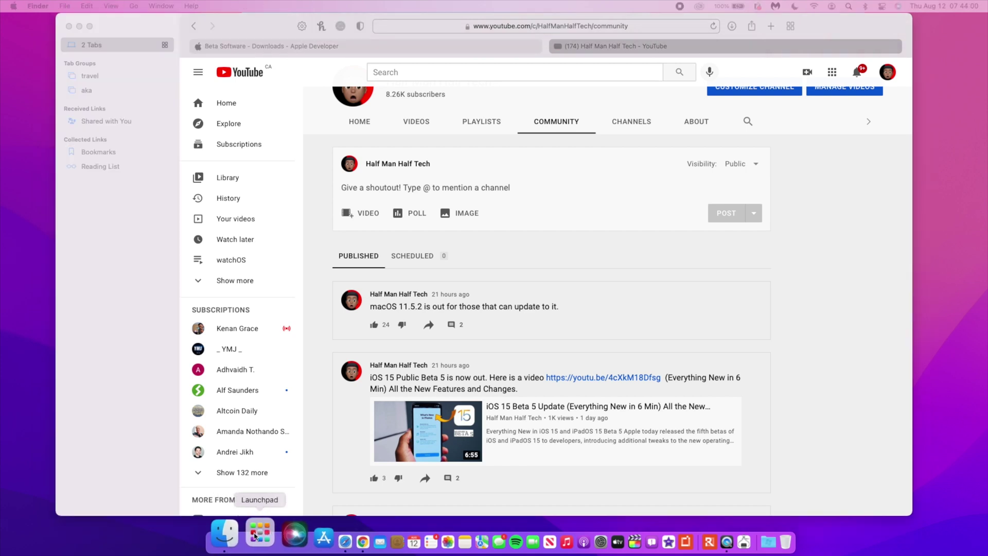
{"action": "left_click", "coordinate": [258, 528]}
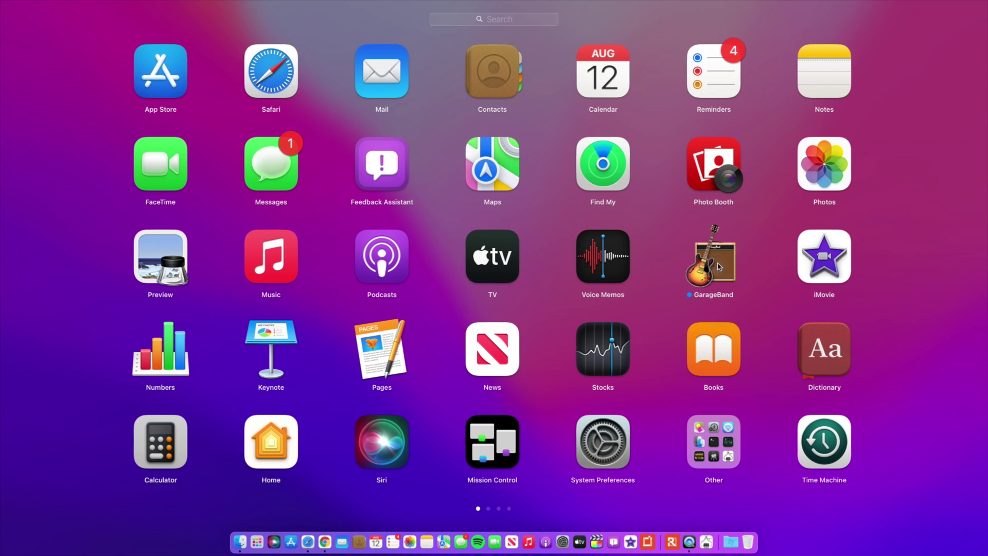
{"action": "scroll", "coordinate": [718, 266], "scroll_direction": "right", "scroll_amount": 1}
{"action": "left_click", "coordinate": [714, 429]}
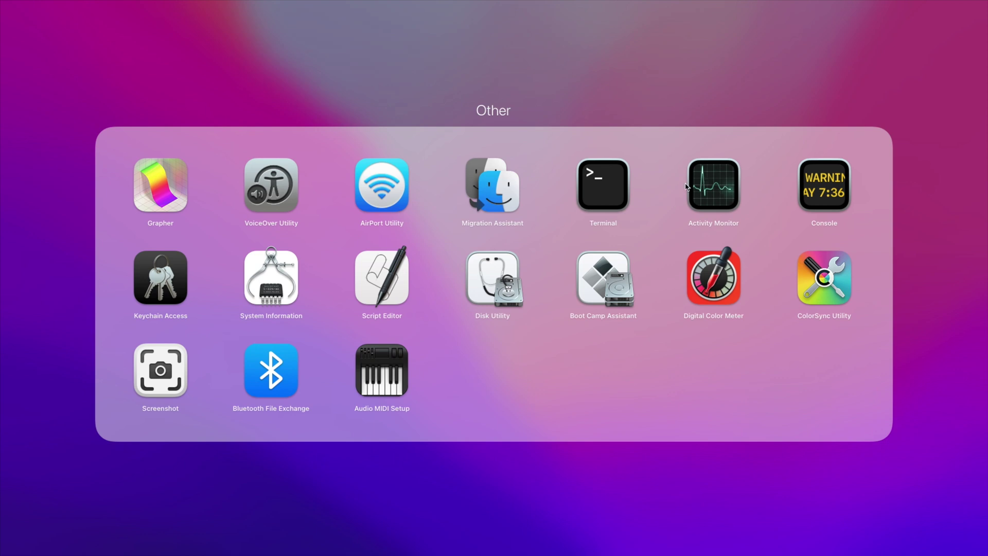
{"action": "left_click", "coordinate": [518, 510]}
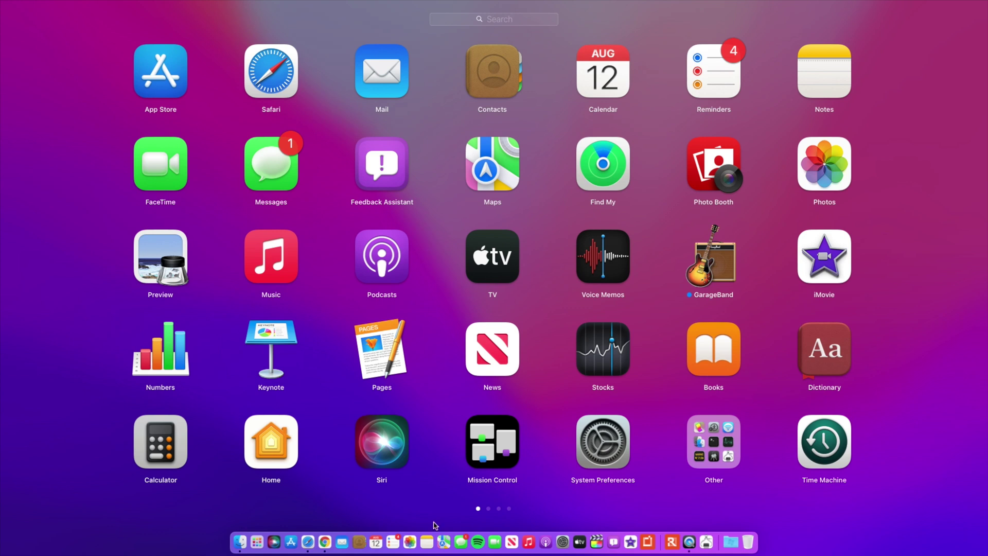
{"action": "left_click", "coordinate": [304, 539]}
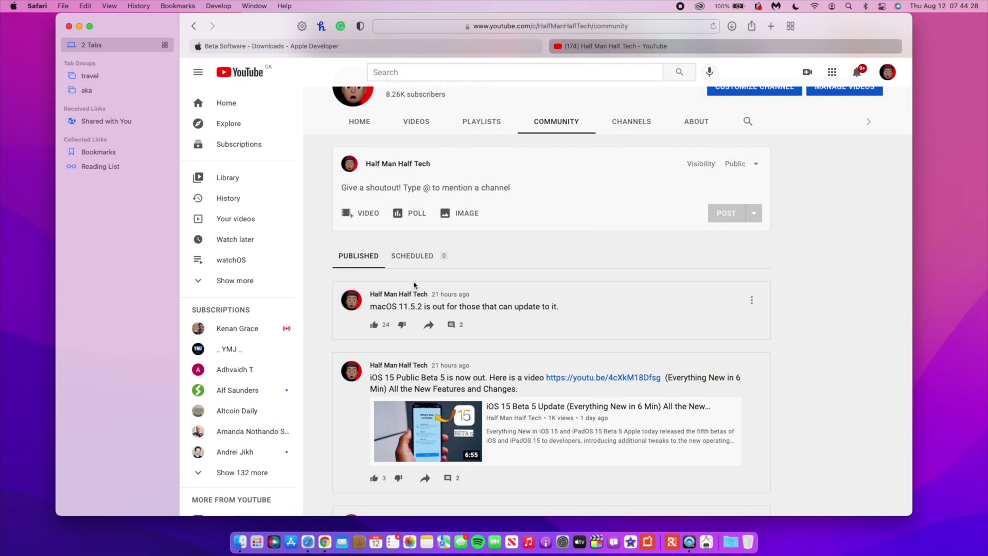
Scroll through the Apple Developer beta downloads tab listing Monterey beta 5, then minimize Safari
{"action": "left_click", "coordinate": [384, 47]}
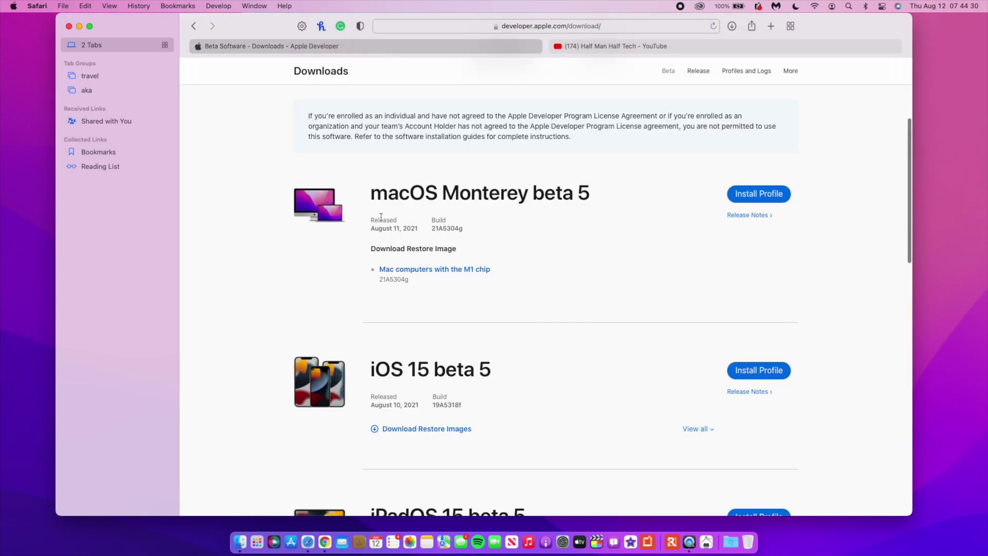
{"action": "scroll", "coordinate": [381, 217], "scroll_direction": "up", "scroll_amount": 2}
{"action": "scroll", "coordinate": [382, 221], "scroll_direction": "down", "scroll_amount": 5}
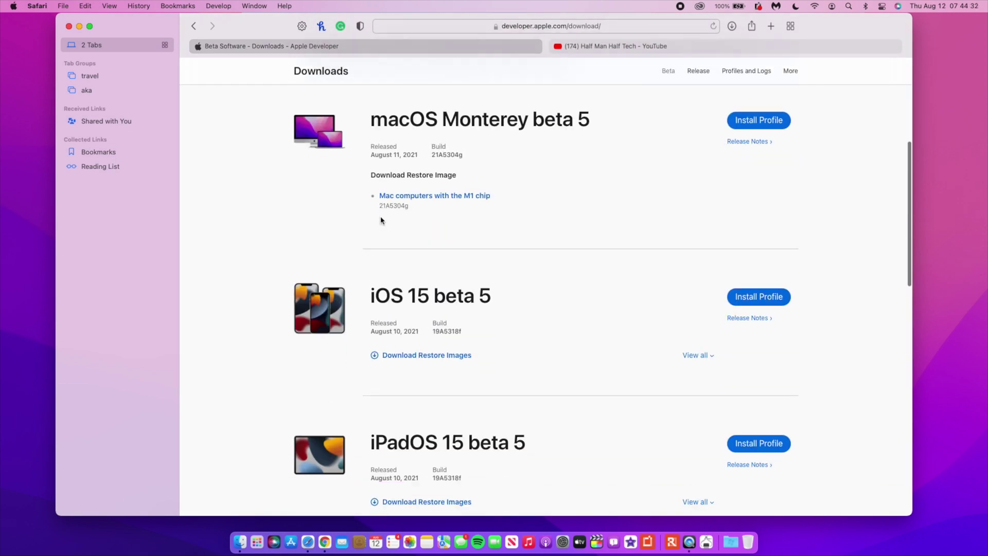
{"action": "scroll", "coordinate": [471, 239], "scroll_direction": "up", "scroll_amount": 4}
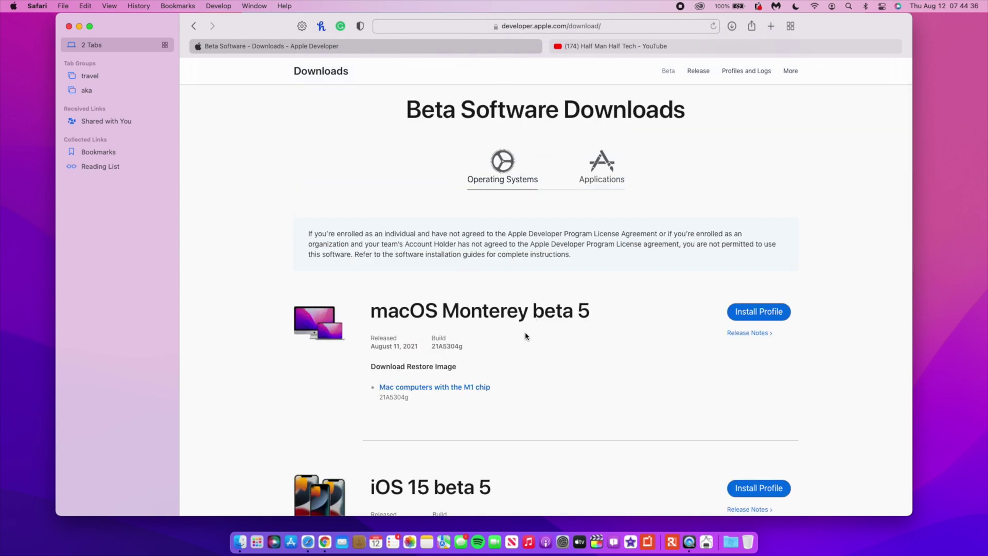
{"action": "left_click", "coordinate": [78, 26]}
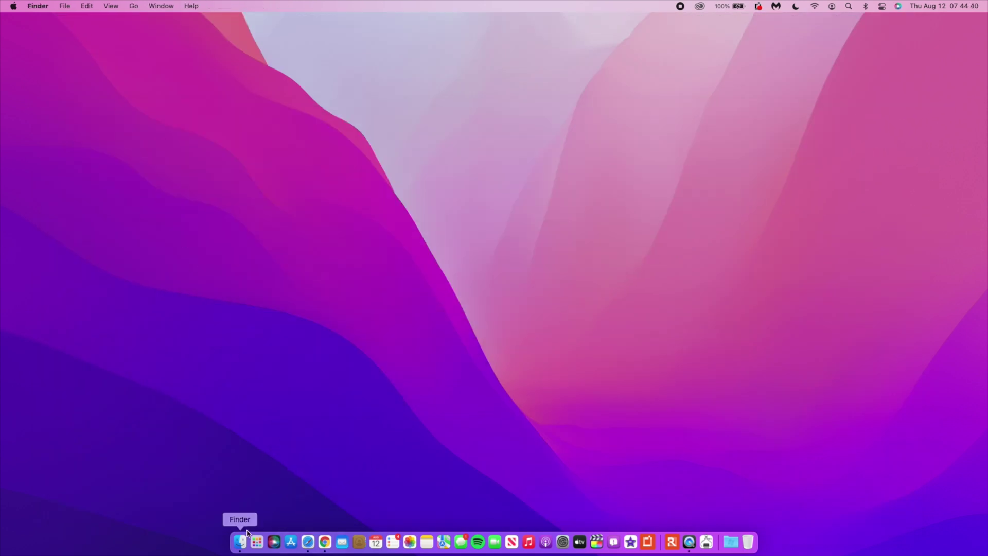
Launch Podcasts from Launchpad and get past its welcome screen
{"action": "left_click", "coordinate": [257, 540]}
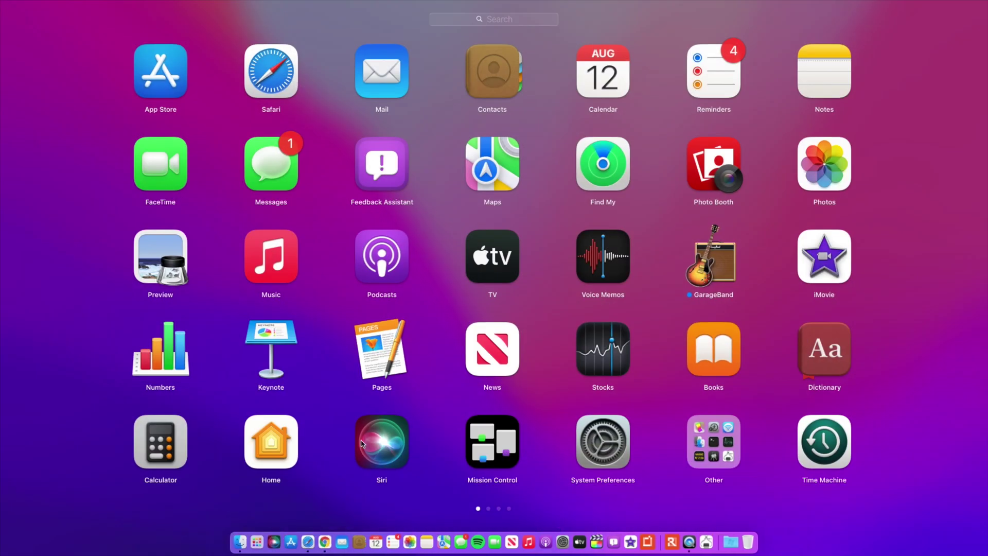
{"action": "left_click", "coordinate": [383, 253]}
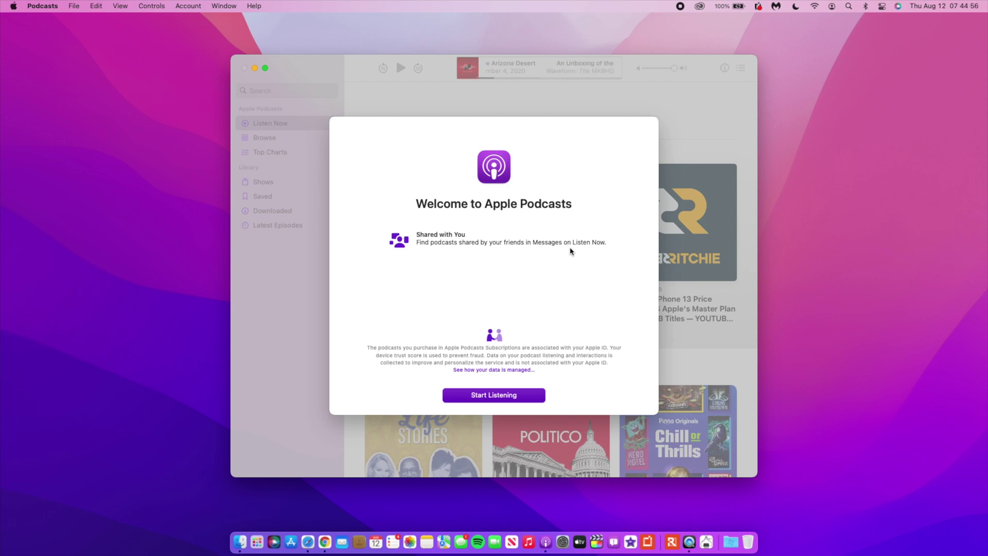
{"action": "left_click", "coordinate": [487, 394]}
{"action": "left_click", "coordinate": [490, 400]}
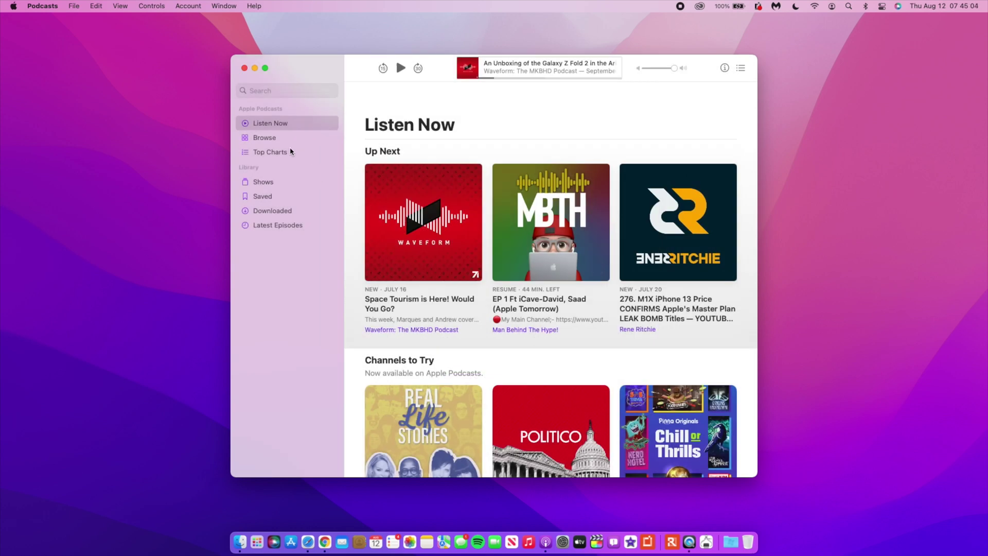
Browse to the Saved episodes, view the WWDC episode's options, then close Podcasts
{"action": "left_click", "coordinate": [287, 138]}
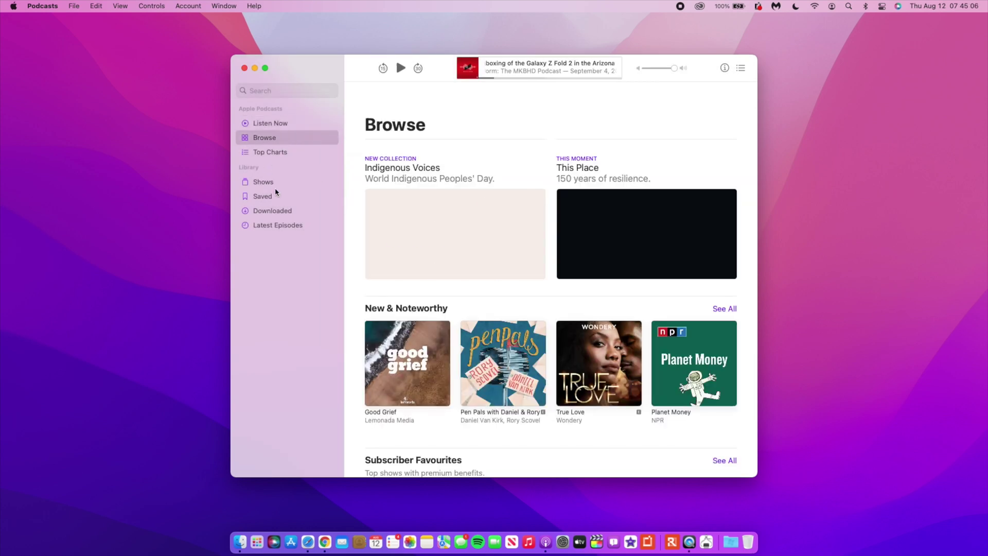
{"action": "left_click", "coordinate": [274, 194]}
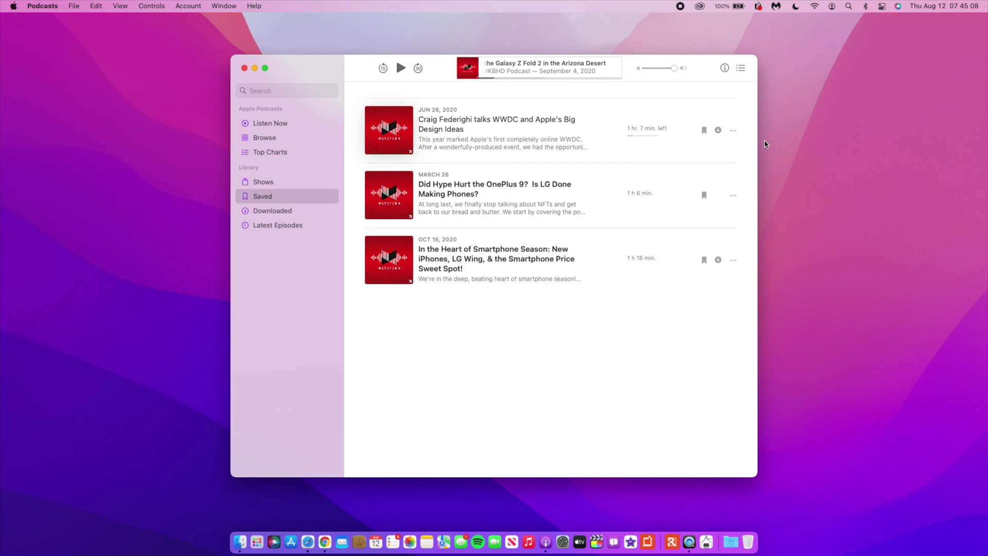
{"action": "left_click", "coordinate": [733, 131]}
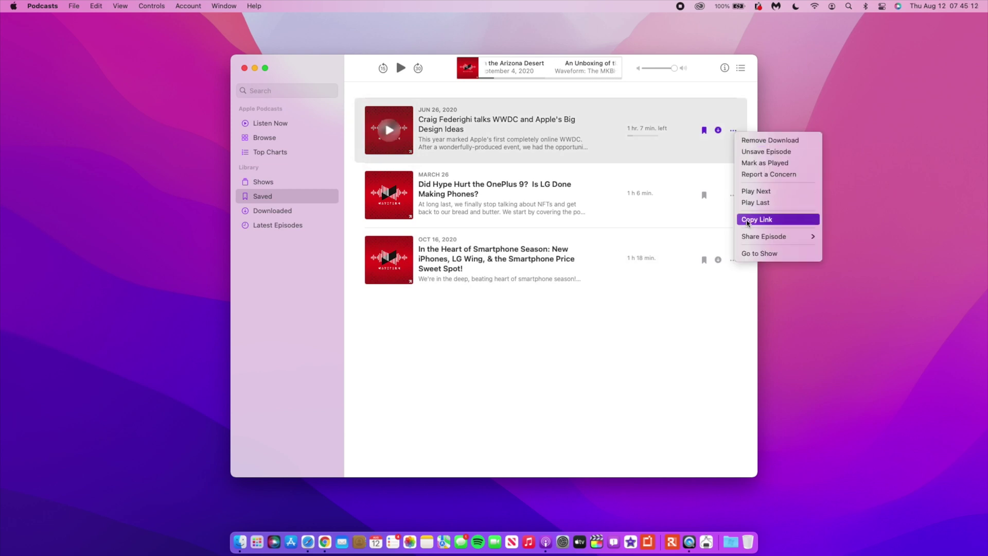
{"action": "mouse_move", "coordinate": [795, 238]}
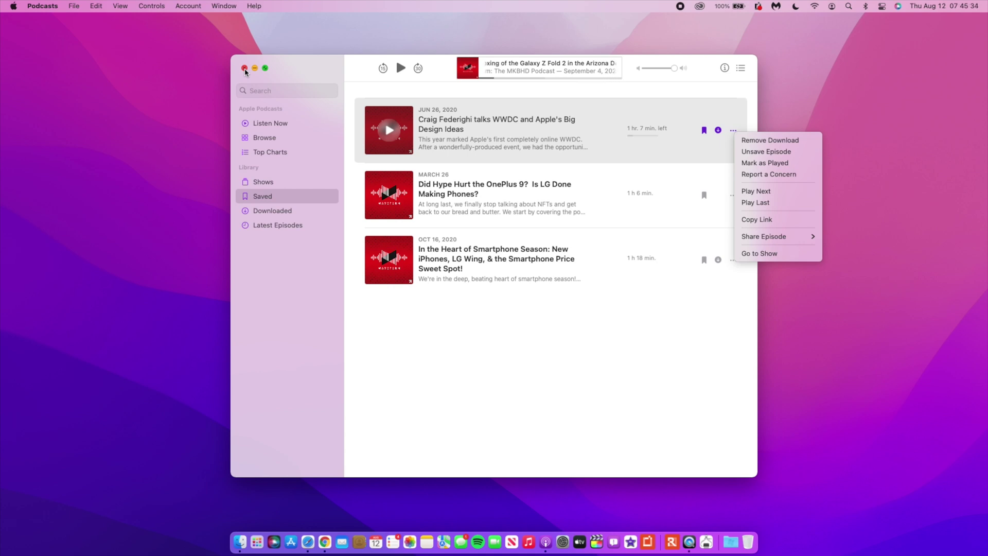
{"action": "left_click", "coordinate": [244, 71]}
{"action": "left_click", "coordinate": [245, 71]}
Launch Voice Memos from Launchpad to its welcome screen, then return to Launchpad and launch Home
{"action": "left_click", "coordinate": [255, 540]}
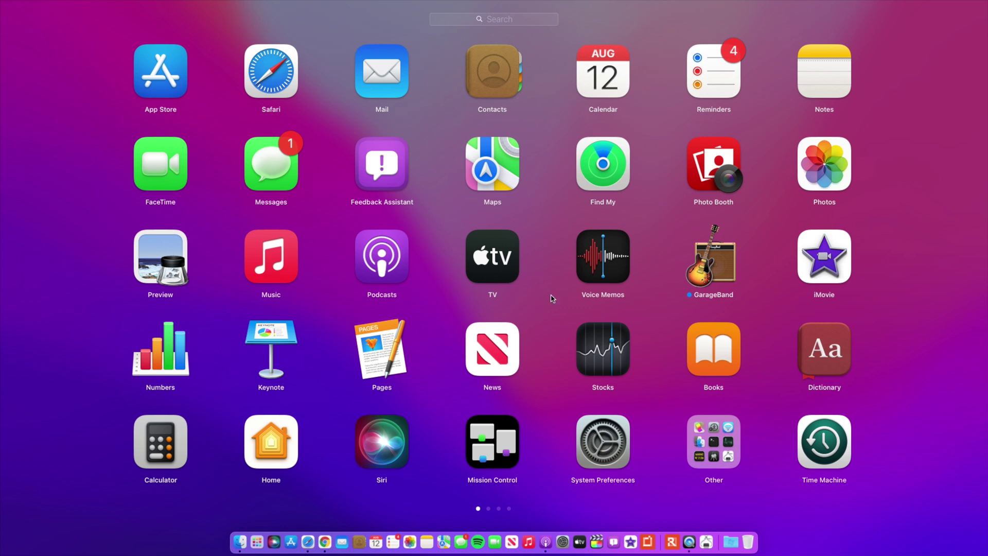
{"action": "left_click", "coordinate": [603, 281]}
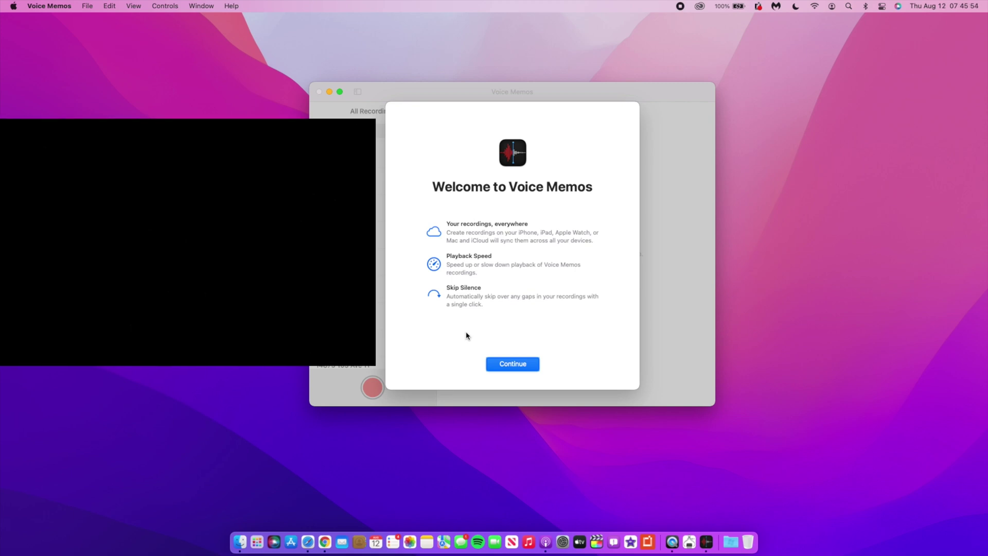
{"action": "left_click", "coordinate": [259, 536]}
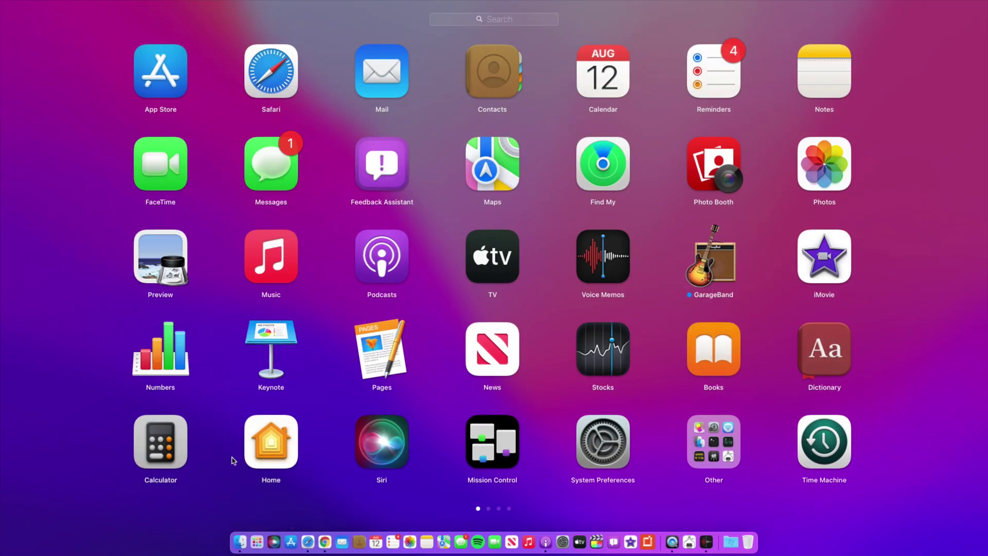
{"action": "left_click", "coordinate": [271, 442]}
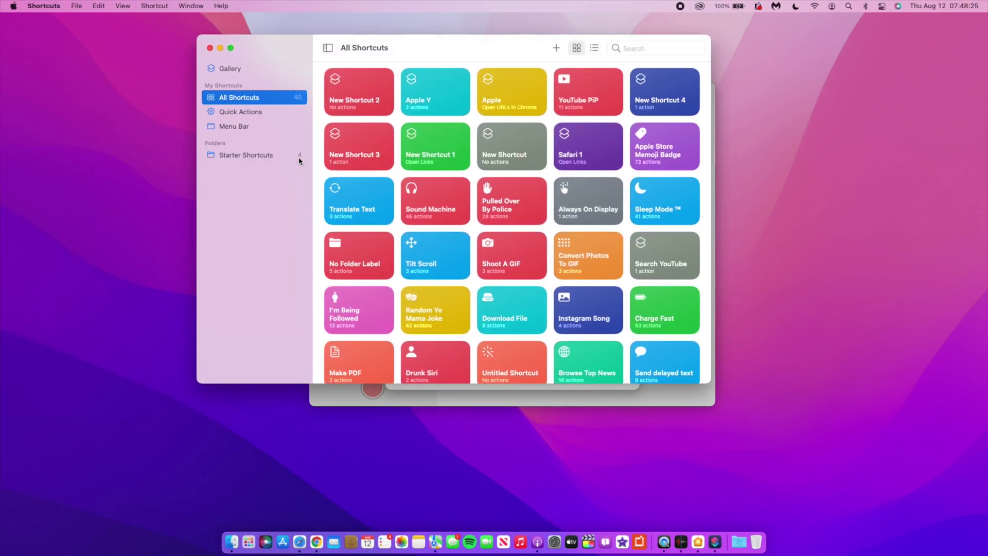
Nudge the Shortcuts window slightly lower on screen, then close it
{"action": "left_click_drag", "start_coordinate": [472, 46], "coordinate": [477, 68]}
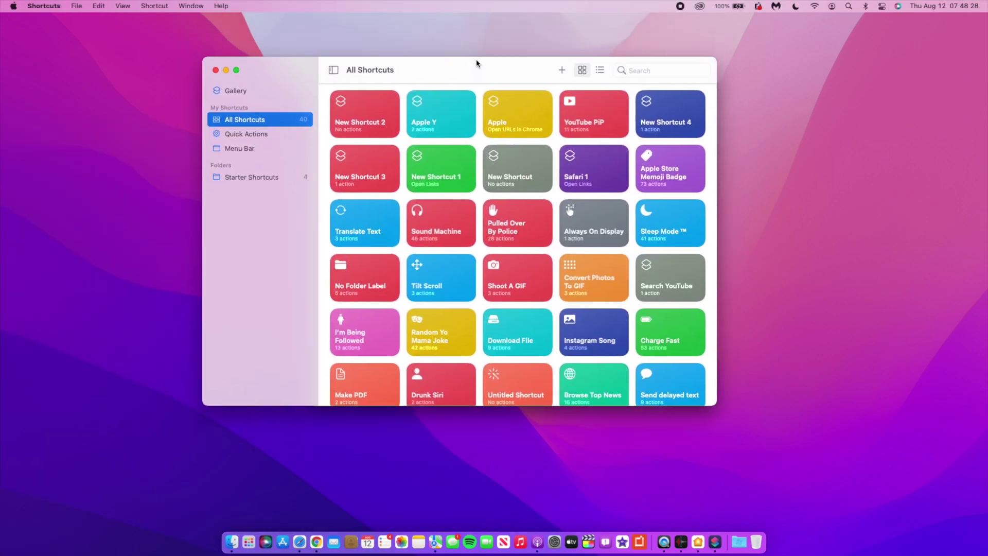
{"action": "left_click", "coordinate": [216, 70]}
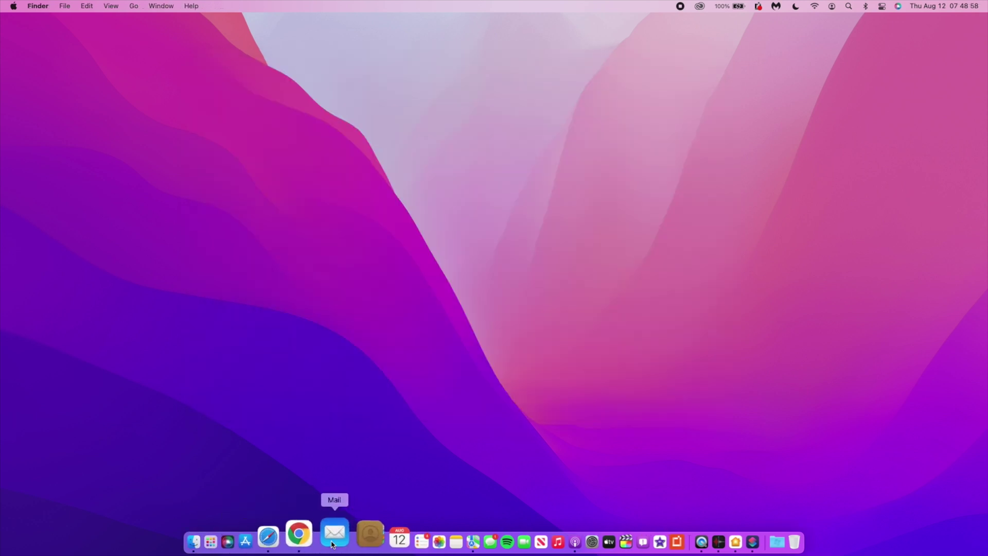
Open Safari and scroll through the macOS Monterey 12 Beta 5 release notes
{"action": "left_click", "coordinate": [298, 541]}
{"action": "scroll", "coordinate": [453, 293], "scroll_direction": "down", "scroll_amount": 3}
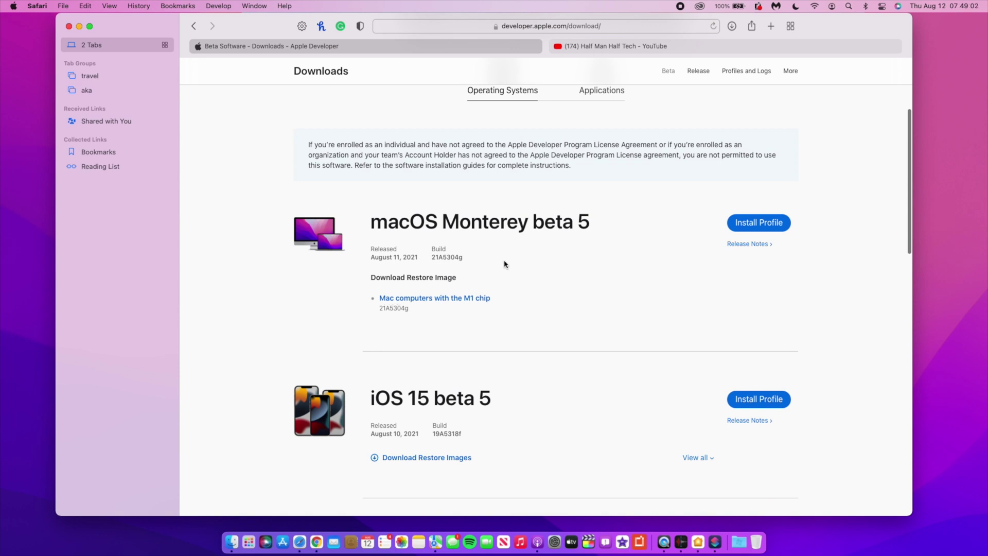
{"action": "left_click", "coordinate": [761, 245]}
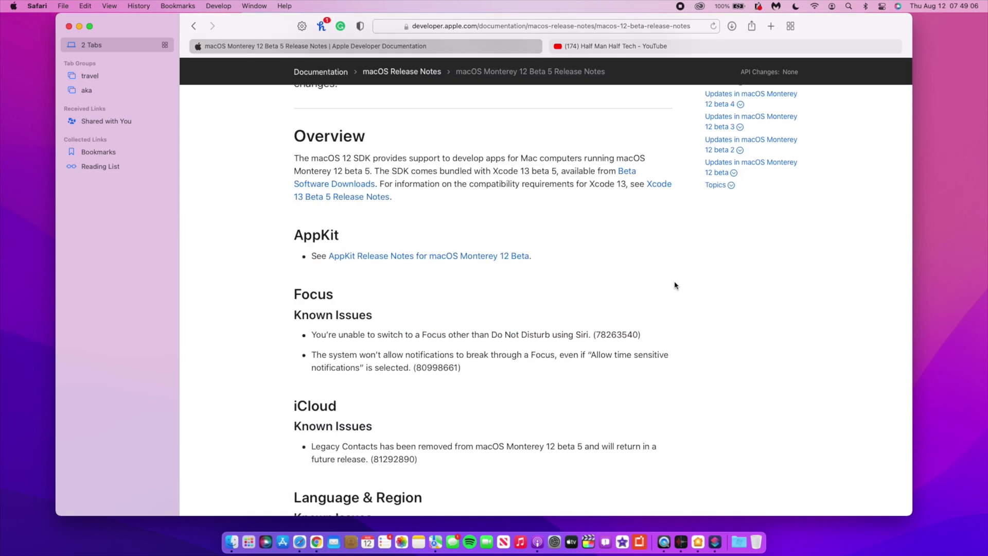
{"action": "scroll", "coordinate": [675, 285], "scroll_direction": "down", "scroll_amount": 10}
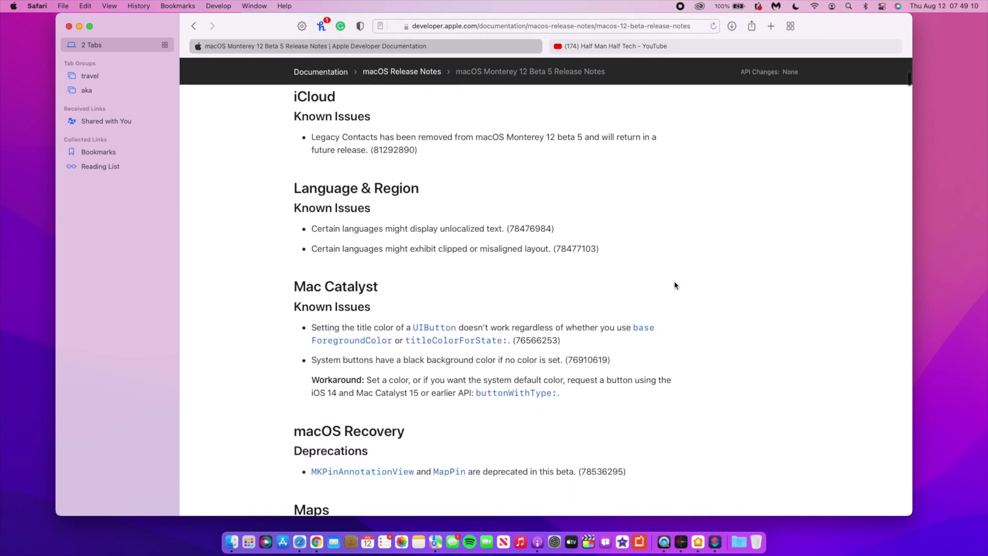
{"action": "scroll", "coordinate": [675, 285], "scroll_direction": "down", "scroll_amount": 3}
{"action": "scroll", "coordinate": [675, 285], "scroll_direction": "down", "scroll_amount": 8}
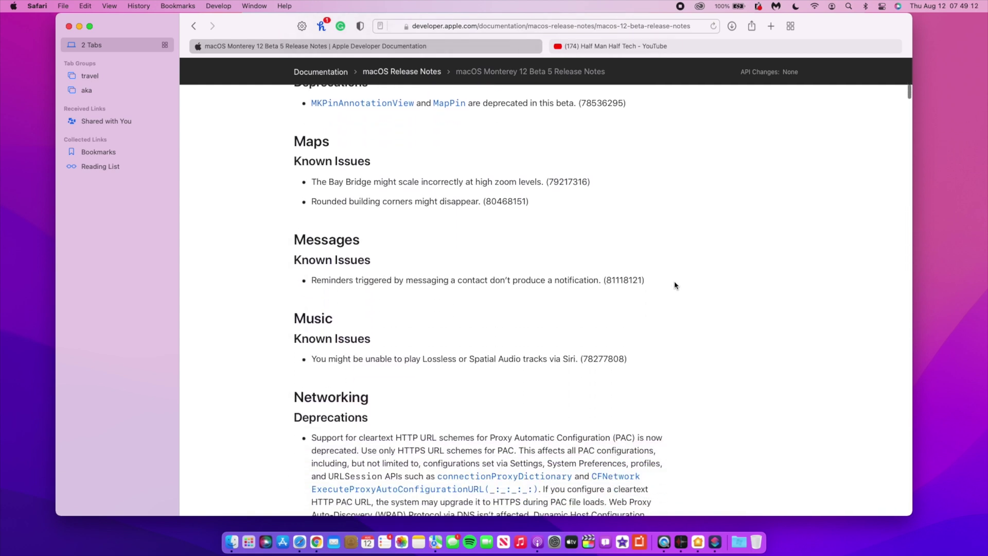
{"action": "scroll", "coordinate": [675, 285], "scroll_direction": "up", "scroll_amount": 8}
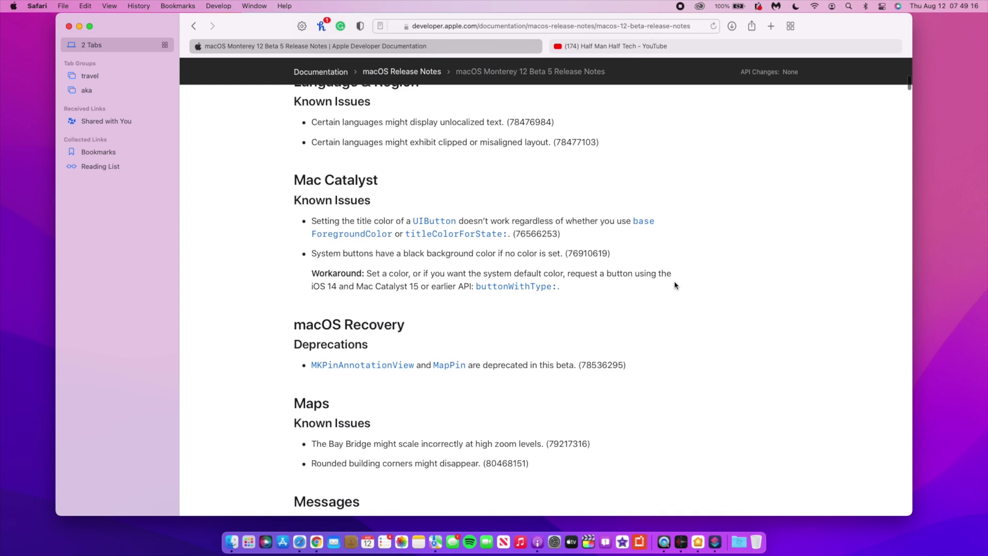
{"action": "scroll", "coordinate": [676, 285], "scroll_direction": "down", "scroll_amount": 10}
{"action": "scroll", "coordinate": [676, 285], "scroll_direction": "down", "scroll_amount": 5}
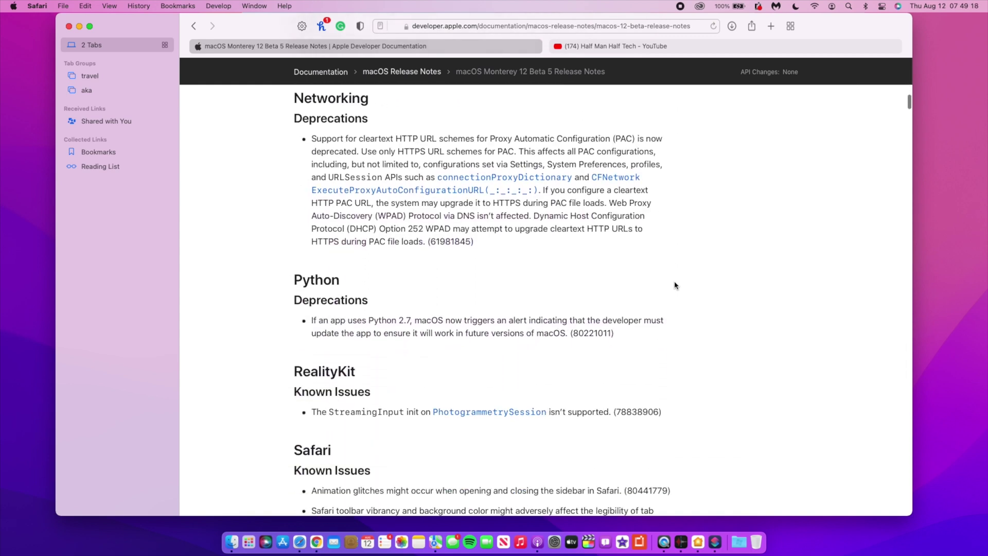
Glance at the Apple menu, dismiss it, and keep reading further down the release notes
{"action": "left_click", "coordinate": [14, 5]}
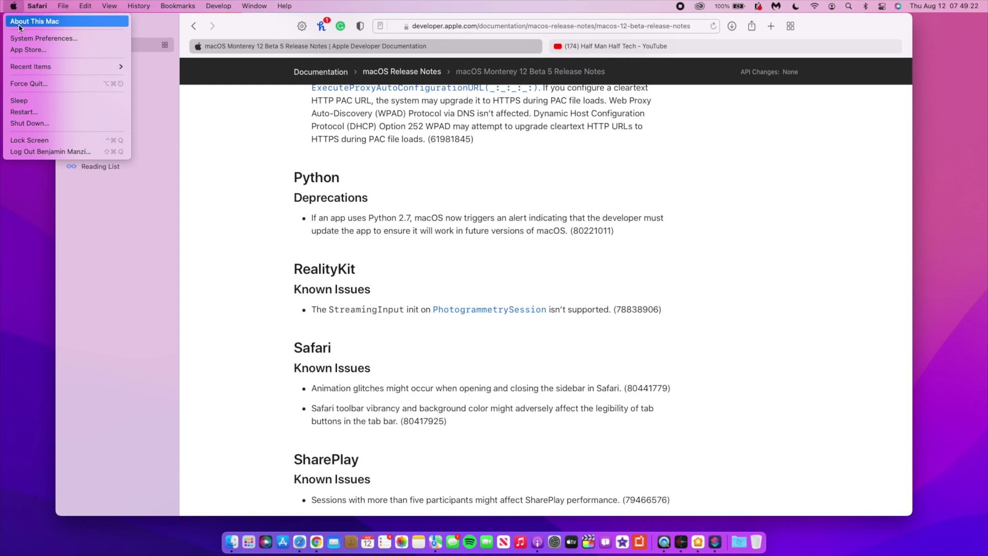
{"action": "left_click", "coordinate": [205, 178]}
{"action": "scroll", "coordinate": [310, 289], "scroll_direction": "down", "scroll_amount": 7}
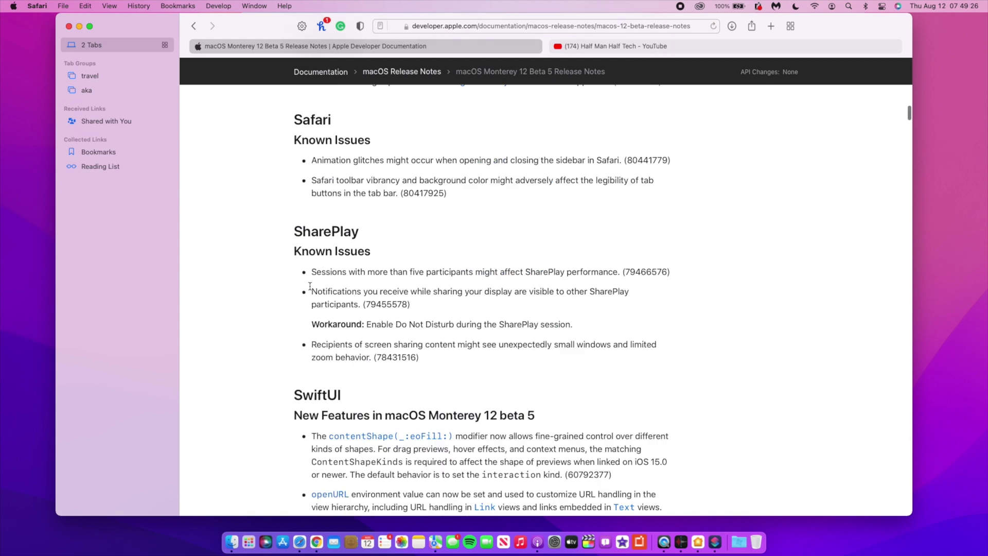
{"action": "scroll", "coordinate": [310, 289], "scroll_direction": "down", "scroll_amount": 6}
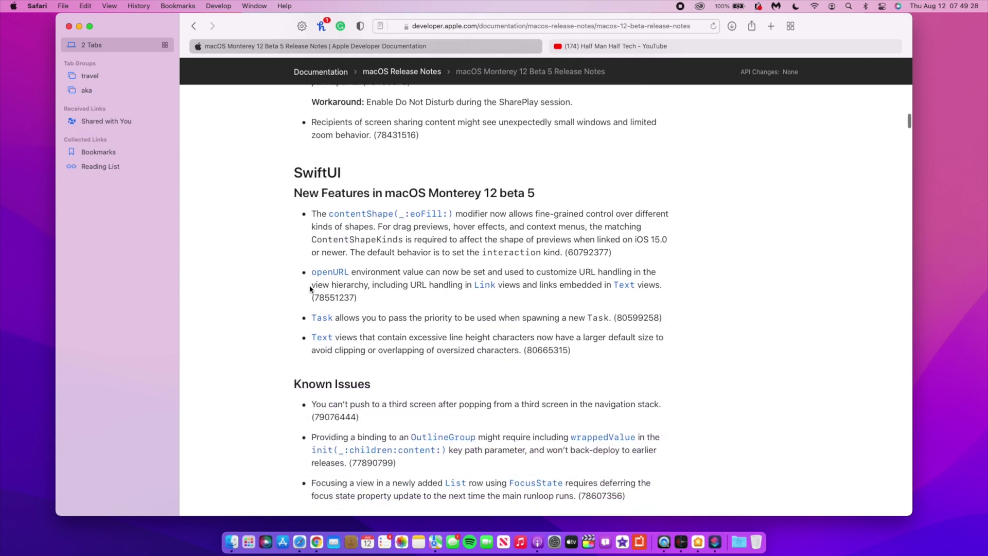
{"action": "scroll", "coordinate": [310, 289], "scroll_direction": "down", "scroll_amount": 5}
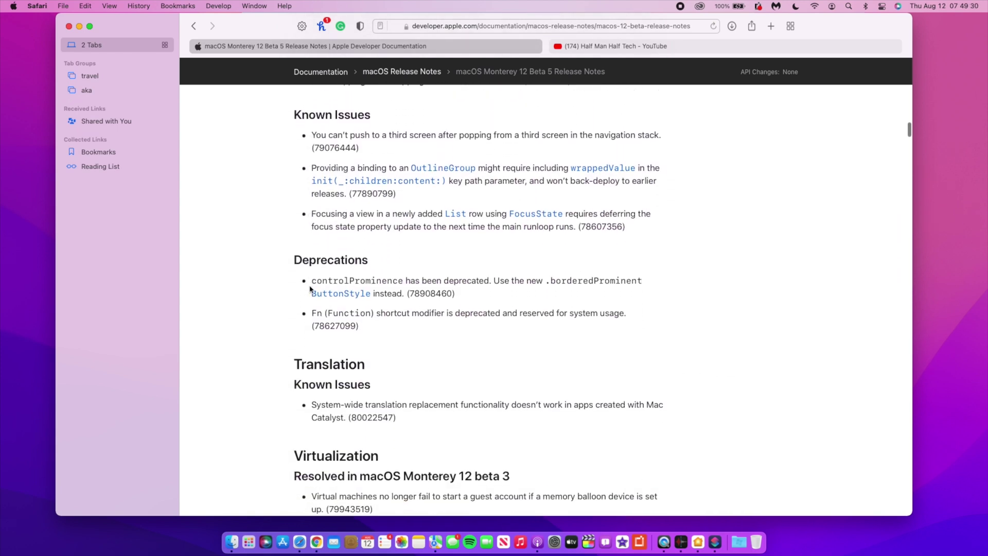
{"action": "scroll", "coordinate": [311, 289], "scroll_direction": "down", "scroll_amount": 6}
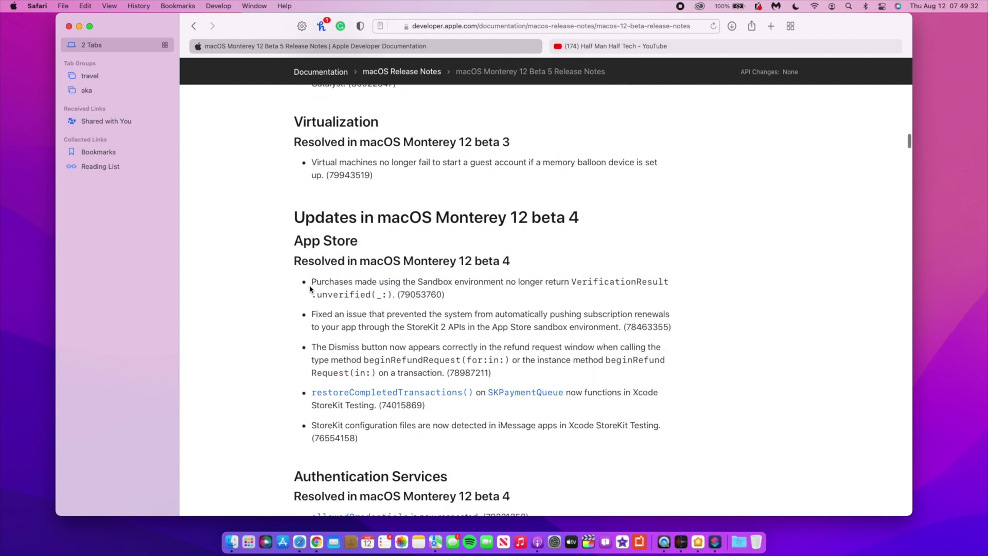
{"action": "scroll", "coordinate": [310, 289], "scroll_direction": "up", "scroll_amount": 13}
{"action": "scroll", "coordinate": [310, 289], "scroll_direction": "up", "scroll_amount": 4}
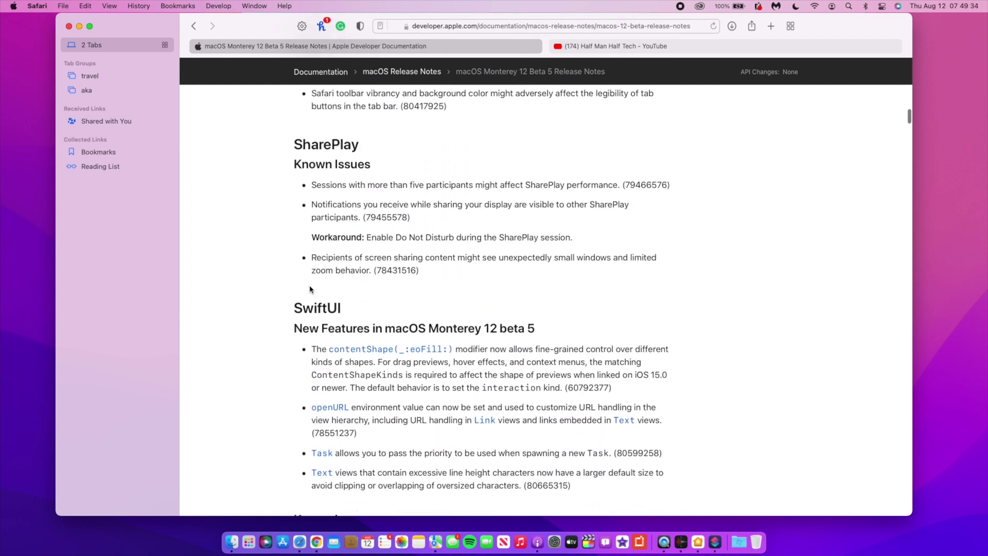
Peek at the Launchpad app grid, return to Safari, and switch to the YouTube video tab
{"action": "left_click", "coordinate": [249, 542]}
{"action": "scroll", "coordinate": [474, 336], "scroll_direction": "left", "scroll_amount": 3}
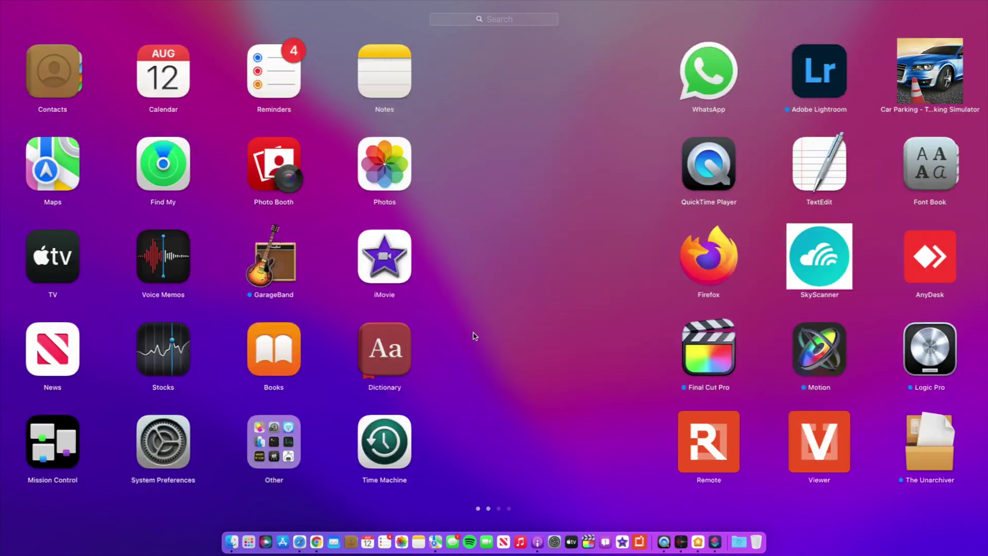
{"action": "left_click", "coordinate": [298, 533]}
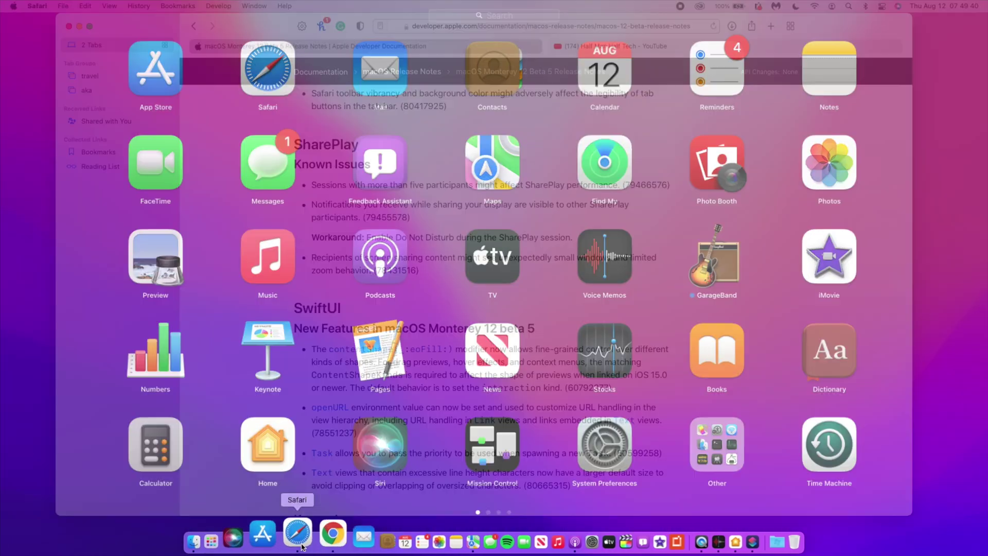
{"action": "left_click", "coordinate": [671, 44]}
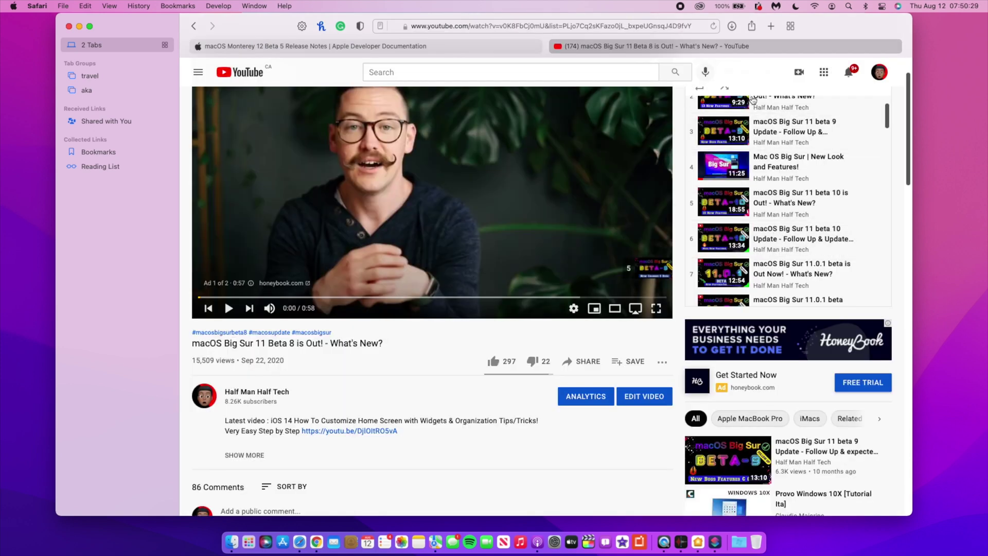
{"action": "left_click_drag", "start_coordinate": [789, 125], "coordinate": [858, 140]}
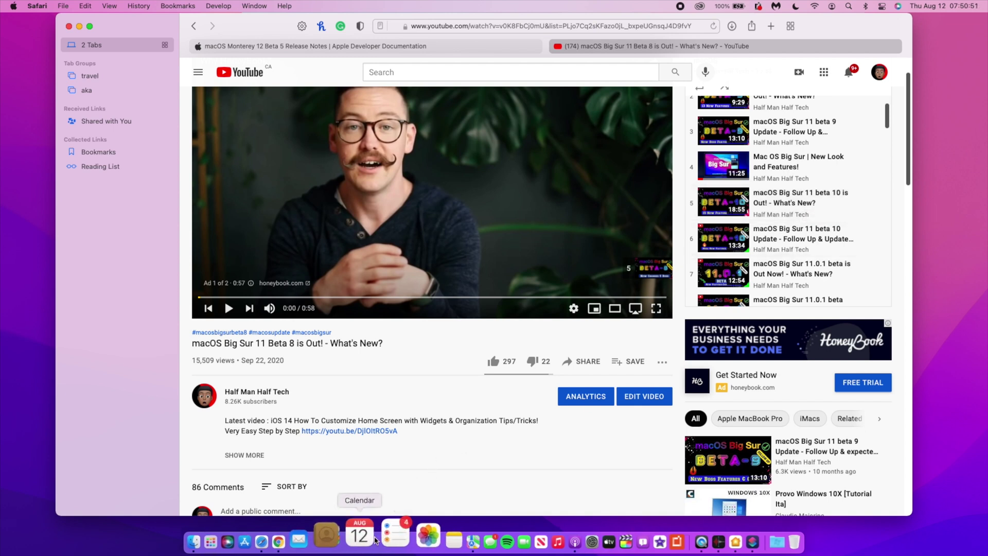
{"action": "left_click", "coordinate": [375, 539]}
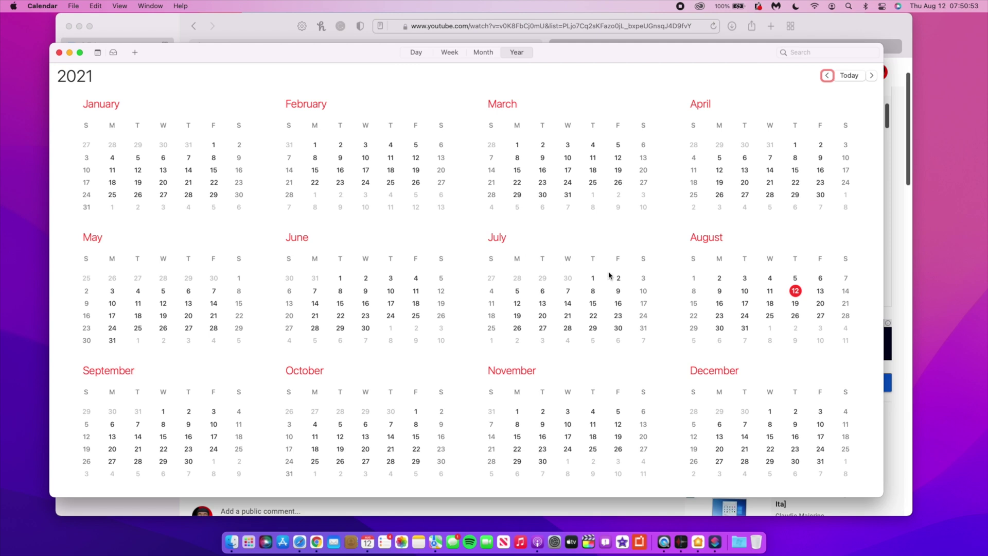
{"action": "scroll", "coordinate": [672, 276], "scroll_direction": "down", "scroll_amount": 2}
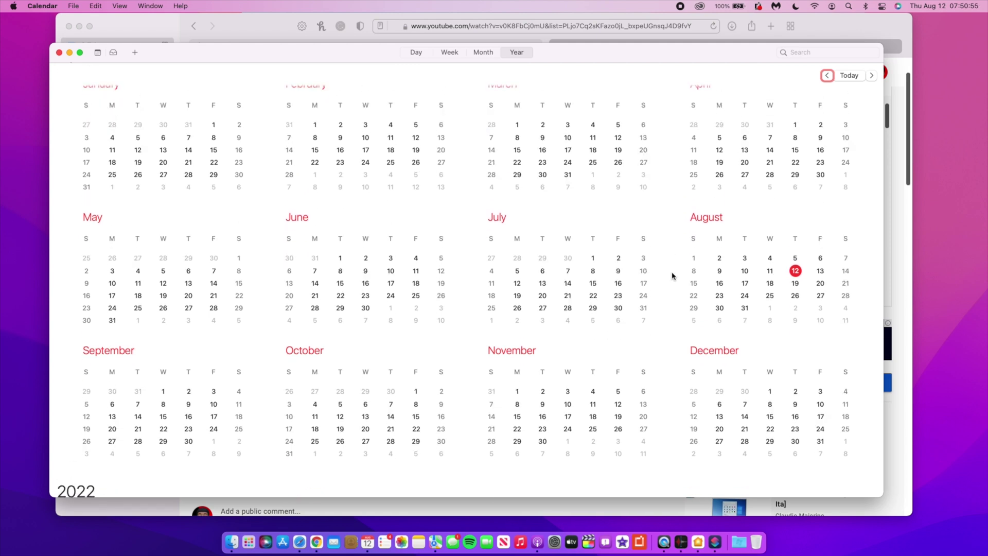
{"action": "scroll", "coordinate": [672, 276], "scroll_direction": "up", "scroll_amount": 2}
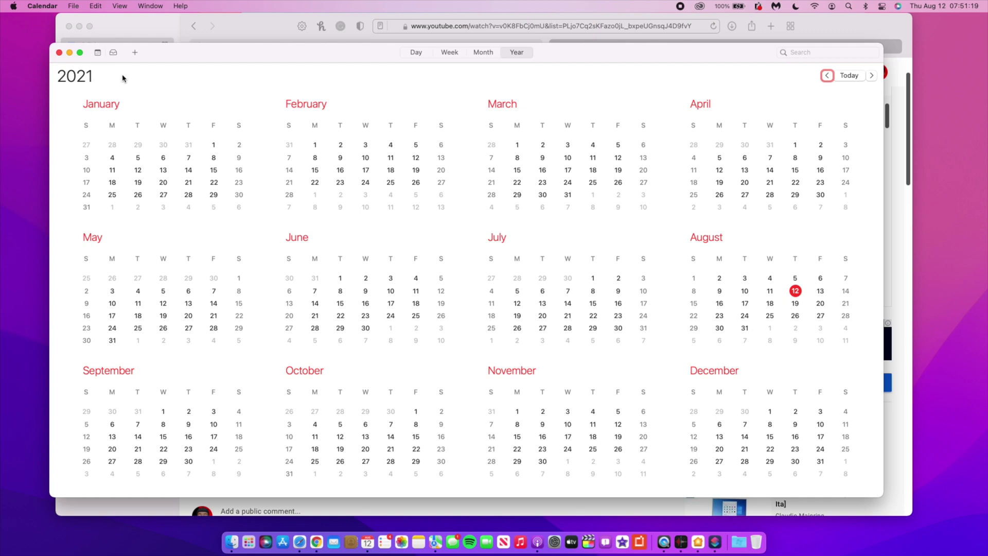
{"action": "left_click", "coordinate": [60, 53]}
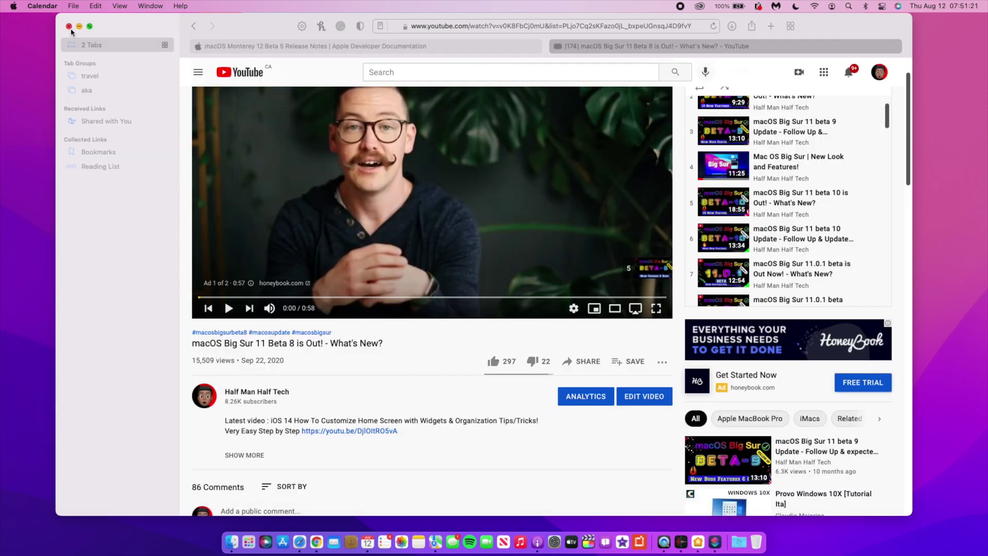
Close Safari and check System Preferences' Software Update, which confirms macOS Monterey beta 12.0 is current
{"action": "left_click", "coordinate": [69, 26]}
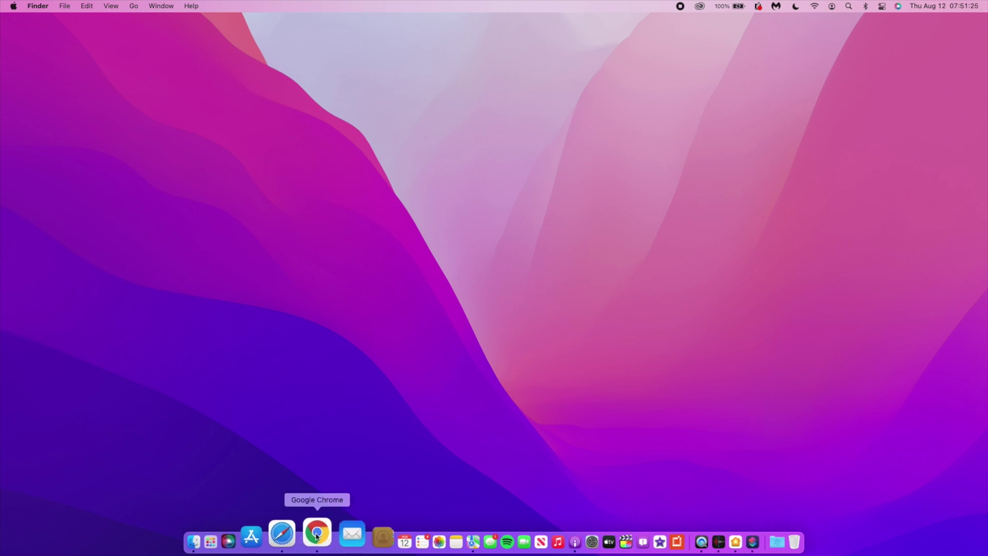
{"action": "left_click", "coordinate": [547, 533]}
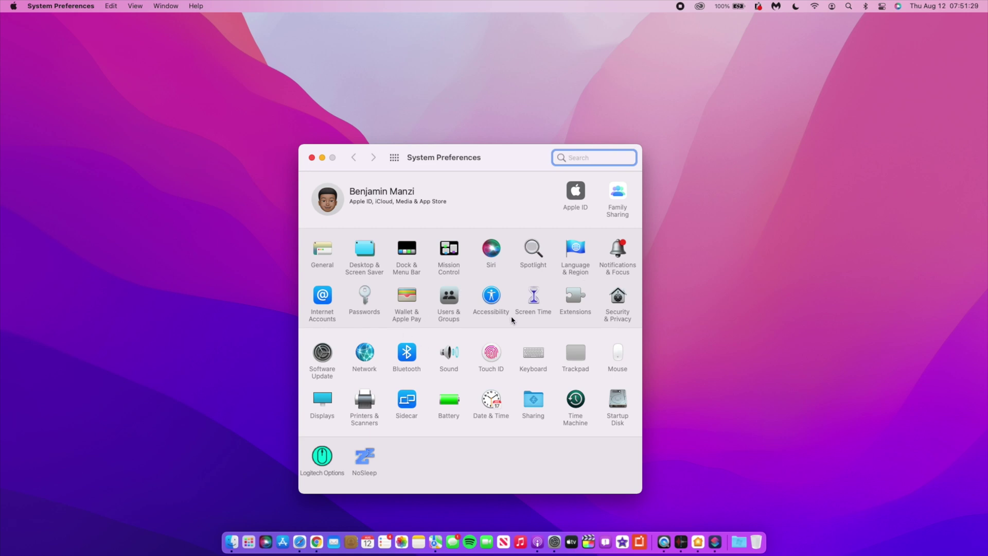
{"action": "left_click", "coordinate": [325, 360]}
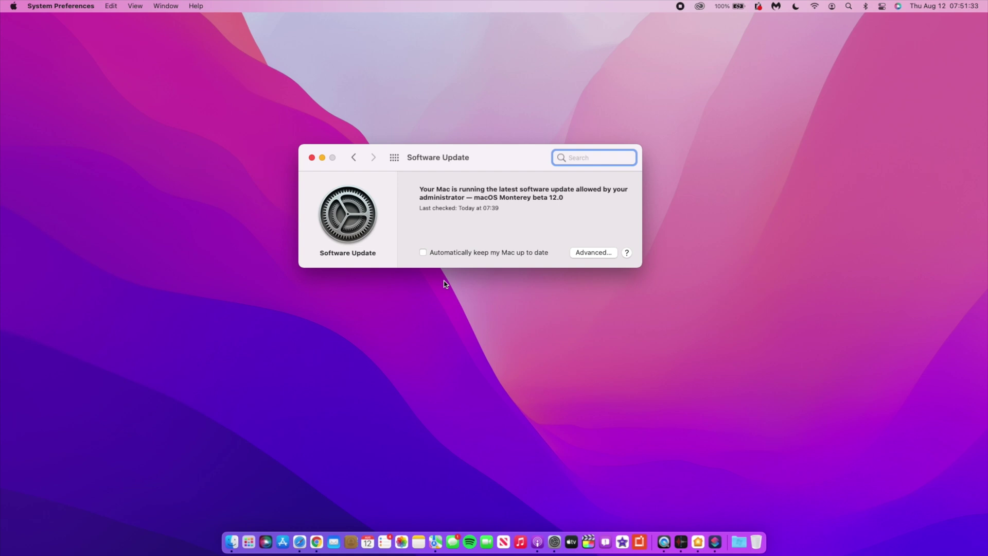